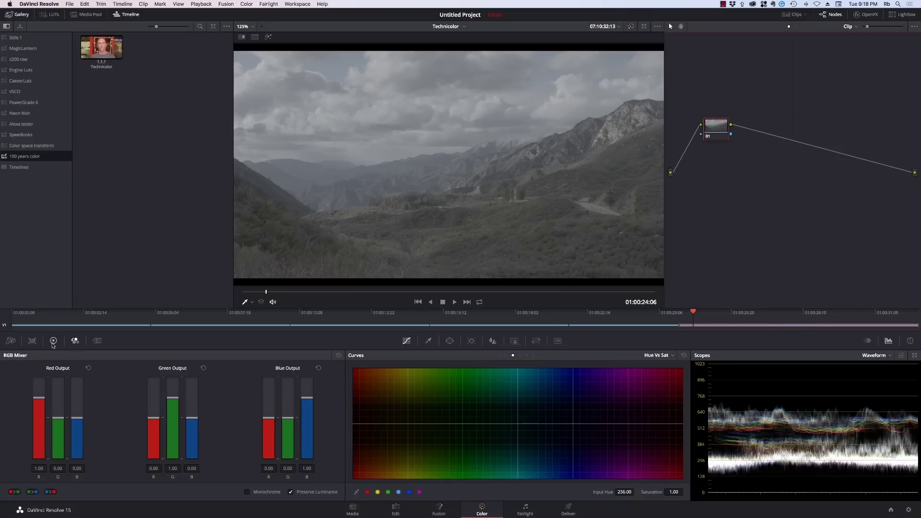
Step: Grade node 01 with contrast 1.558, pivot 0.341 and saturation 90.80
{"action": "left_click", "coordinate": [53, 340]}
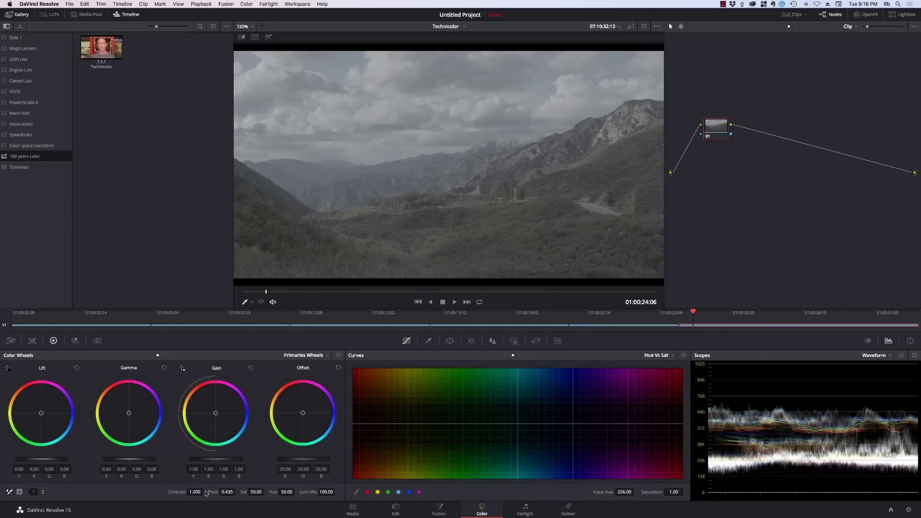
{"action": "left_click_drag", "start_coordinate": [208, 493], "coordinate": [205, 491]}
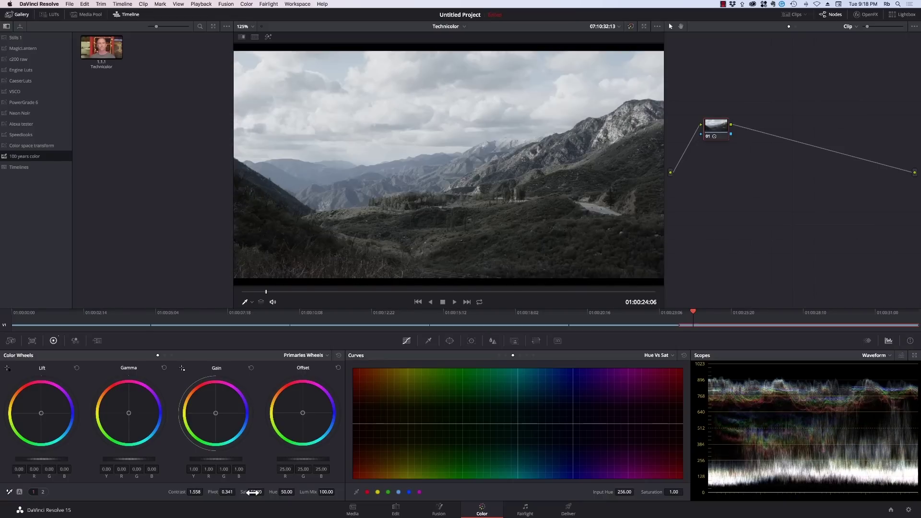
{"action": "left_click_drag", "start_coordinate": [255, 492], "coordinate": [266, 492]}
Step: Add a serial node after node 01, and add two more nodes in parallel with it
{"action": "left_click_drag", "start_coordinate": [716, 129], "coordinate": [713, 138]}
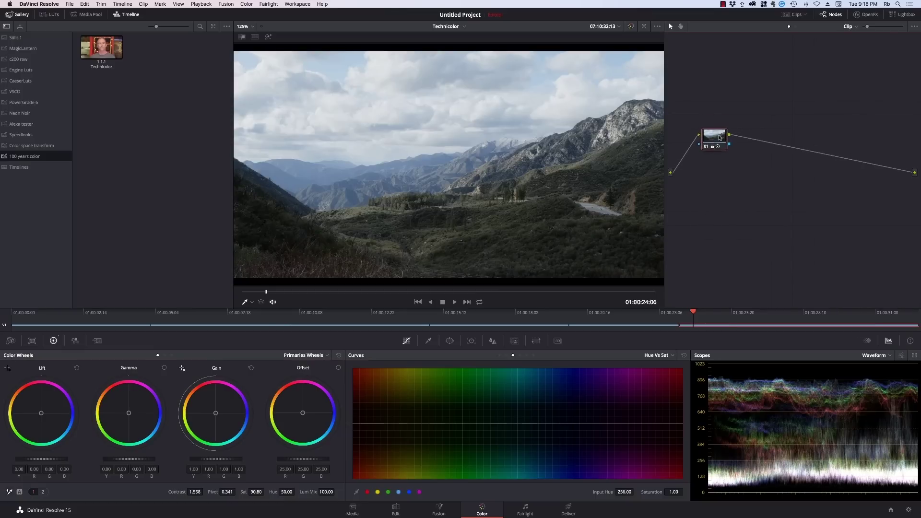
{"action": "key", "text": "alt+s"}
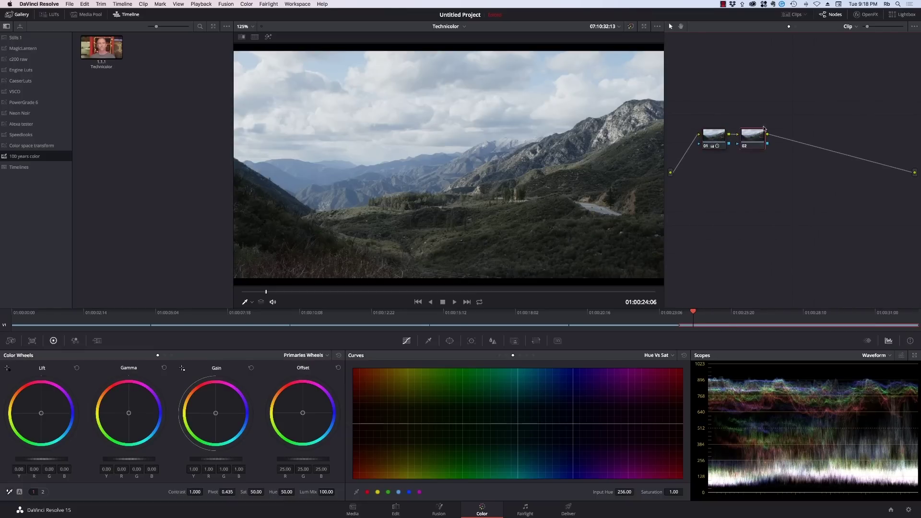
{"action": "key", "text": "alt+p"}
{"action": "key", "text": "alt+p"}
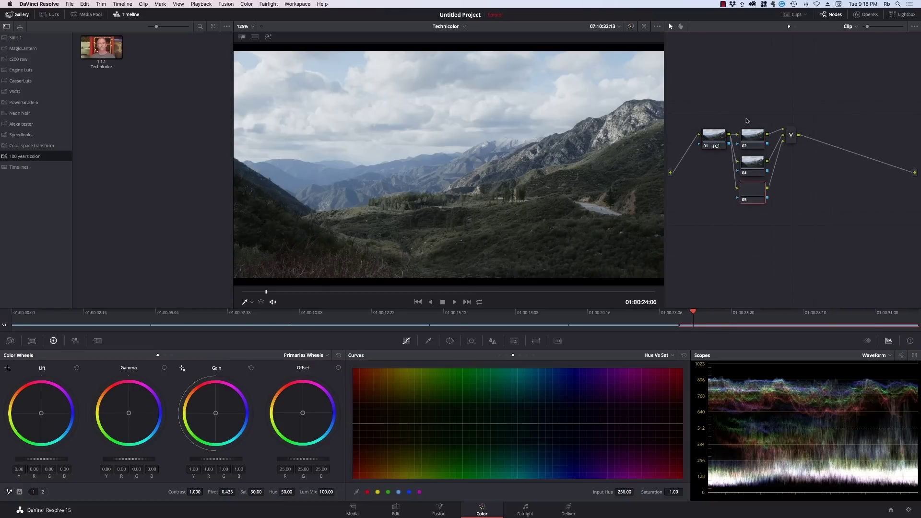
Step: Add a combiner node, connect its output to the graph's final output, and move the parallel mixer out of the way
{"action": "right_click", "coordinate": [833, 96]}
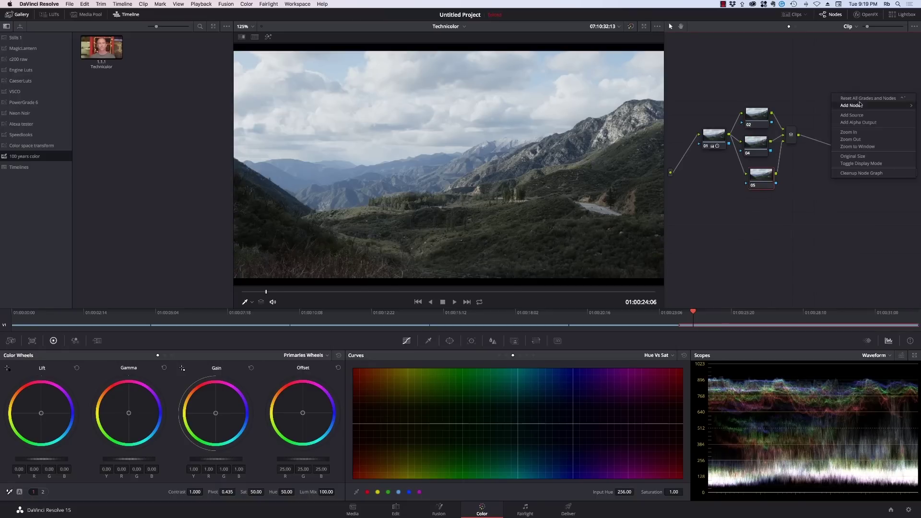
{"action": "mouse_move", "coordinate": [869, 106]}
{"action": "left_click", "coordinate": [804, 146]}
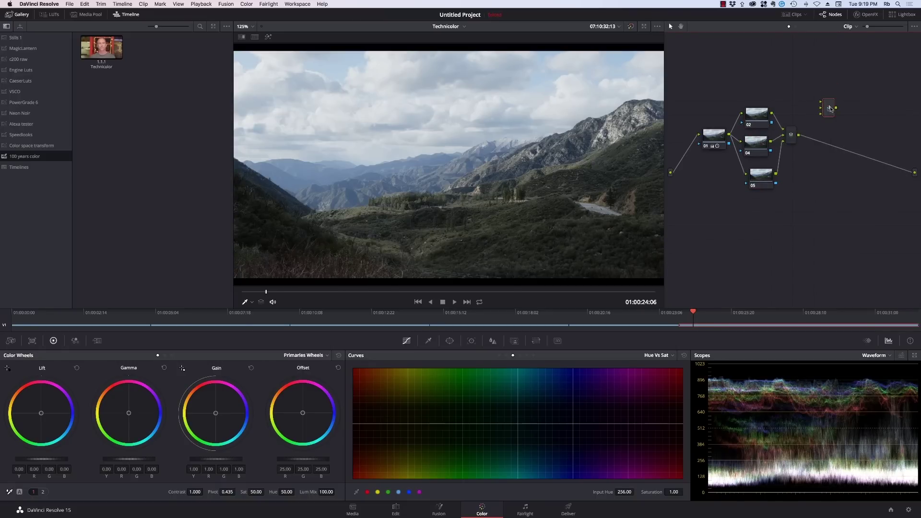
{"action": "left_click_drag", "start_coordinate": [836, 108], "coordinate": [915, 172]}
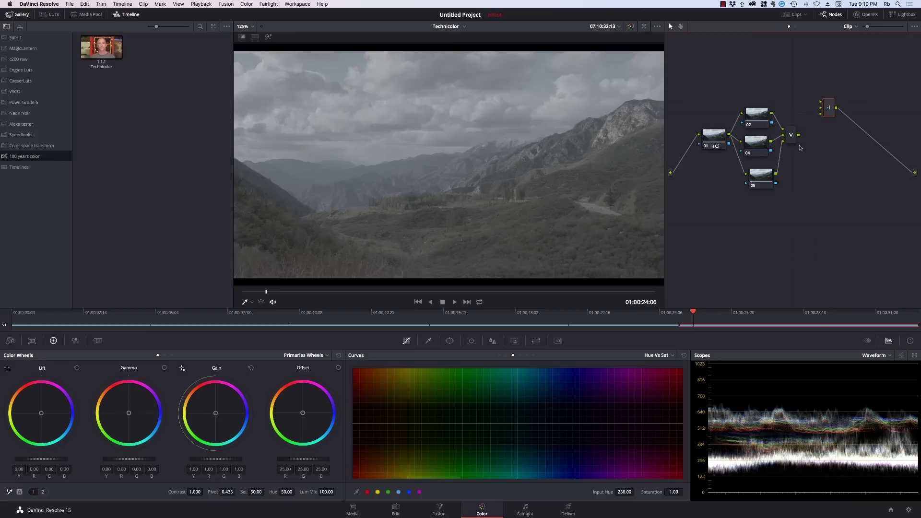
{"action": "left_click_drag", "start_coordinate": [790, 136], "coordinate": [810, 149]}
Step: Connect the three parallel nodes to the combiner's three inputs in order, remove the parallel mixer, and tidy the node layout
{"action": "left_click_drag", "start_coordinate": [771, 113], "coordinate": [820, 102]}
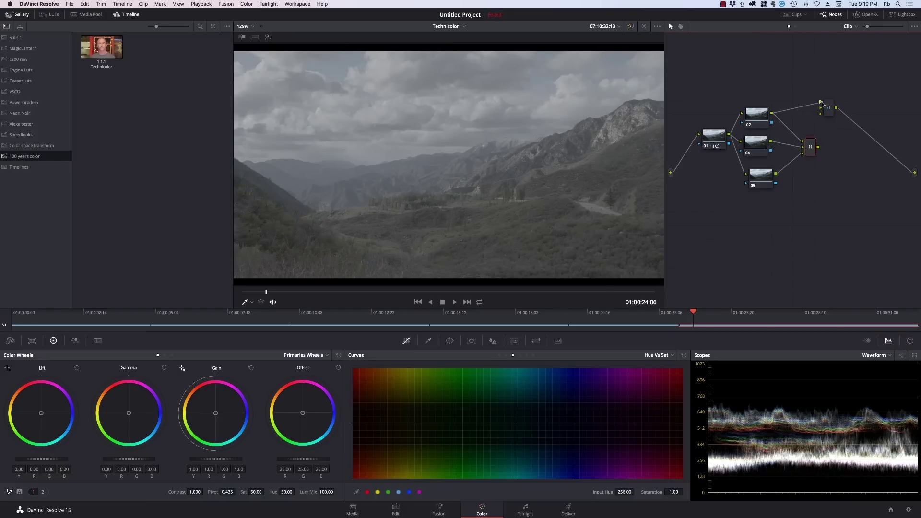
{"action": "left_click_drag", "start_coordinate": [770, 141], "coordinate": [820, 108]}
{"action": "left_click_drag", "start_coordinate": [778, 176], "coordinate": [820, 114]}
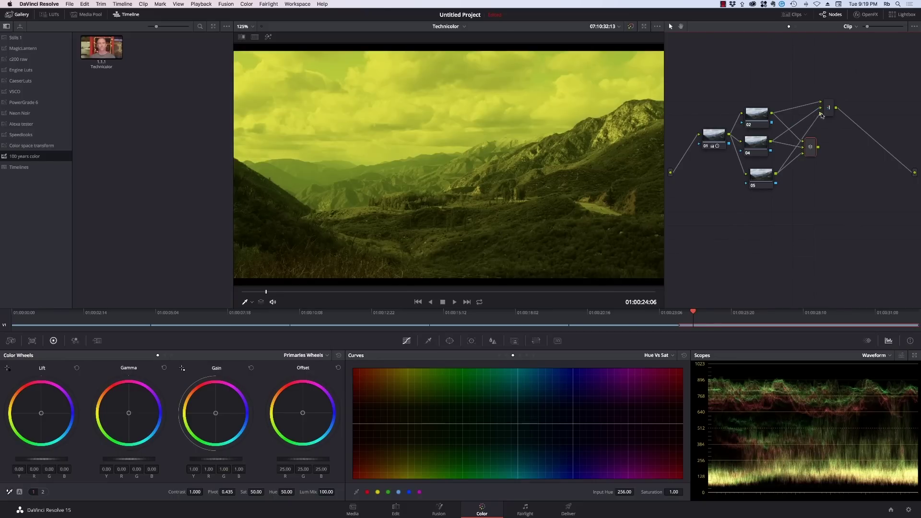
{"action": "left_click_drag", "start_coordinate": [810, 147], "coordinate": [858, 181]}
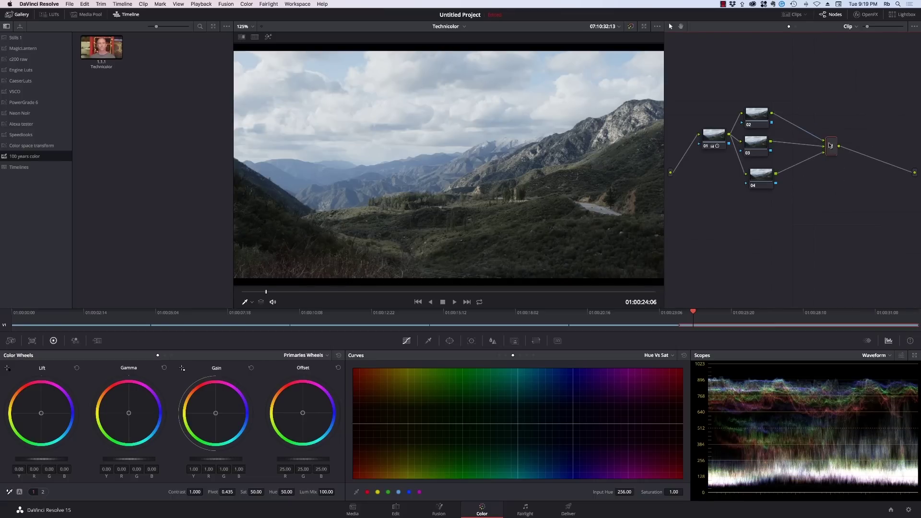
{"action": "left_click_drag", "start_coordinate": [716, 139], "coordinate": [707, 133]}
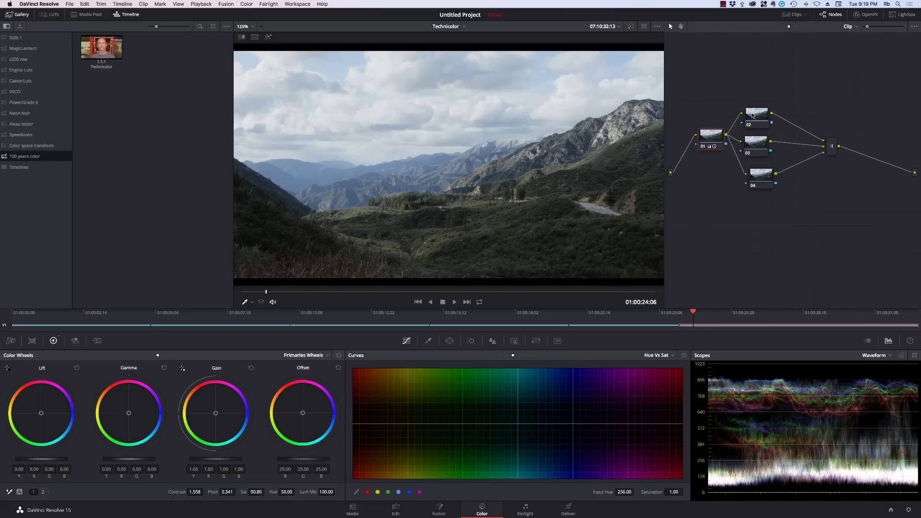
{"action": "left_click_drag", "start_coordinate": [762, 186], "coordinate": [752, 187]}
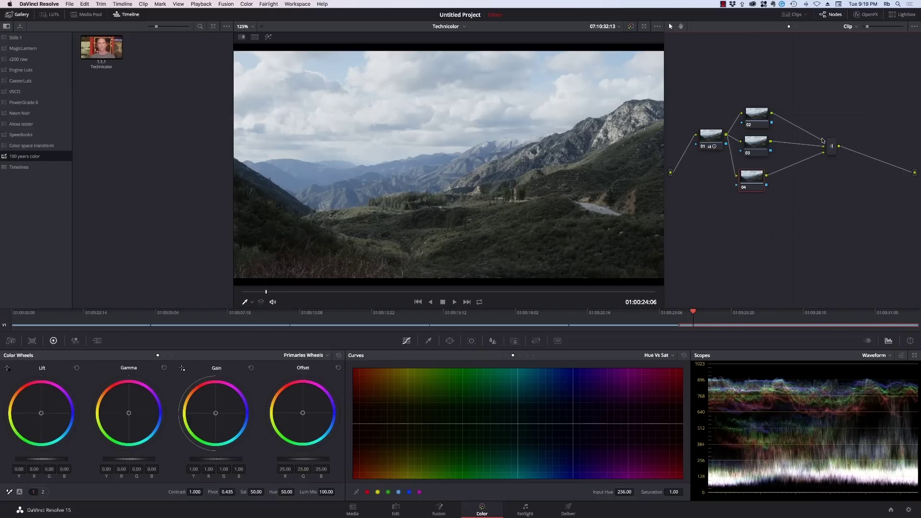
Step: Make node 02 monochrome in the RGB Mixer and lower its green and blue levels to the minimum, leaving only red
{"action": "left_click_drag", "start_coordinate": [760, 117], "coordinate": [761, 115]}
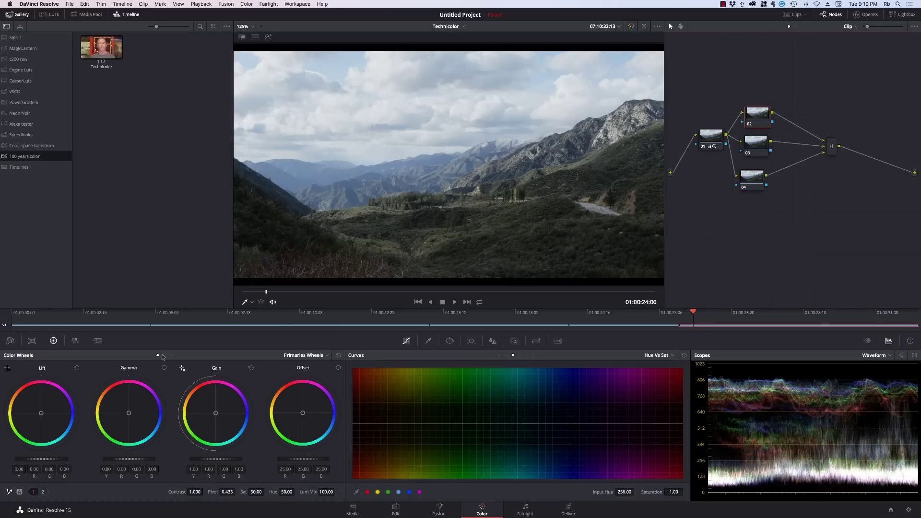
{"action": "left_click", "coordinate": [75, 341]}
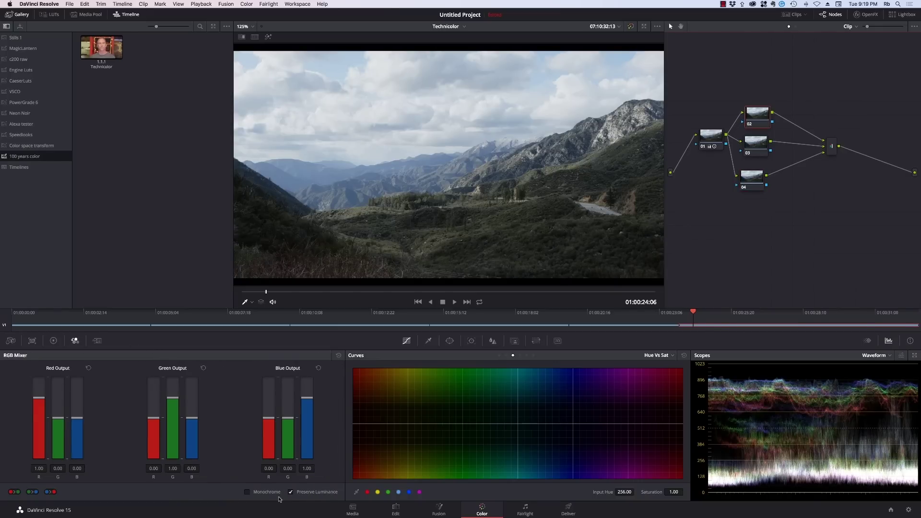
{"action": "left_click", "coordinate": [246, 492]}
{"action": "left_click_drag", "start_coordinate": [174, 408], "coordinate": [173, 458]}
{"action": "left_click_drag", "start_coordinate": [307, 416], "coordinate": [307, 458]}
Step: Make node 03 monochrome in the RGB Mixer and lower its red and blue levels to -2.00, leaving only green
{"action": "left_click", "coordinate": [756, 143]}
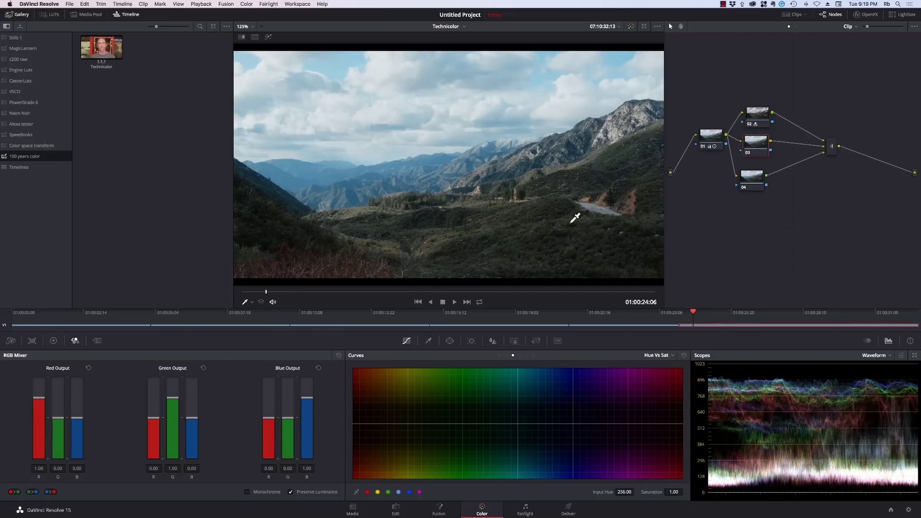
{"action": "left_click", "coordinate": [252, 492]}
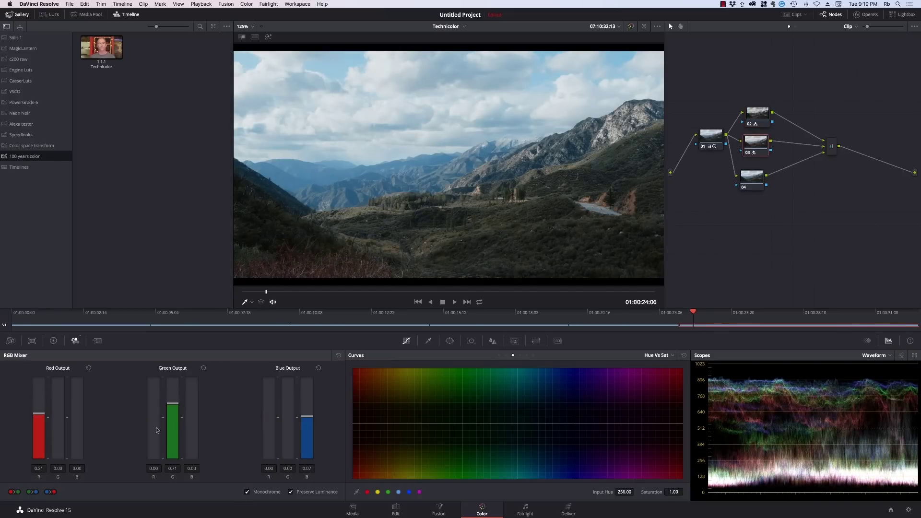
{"action": "left_click_drag", "start_coordinate": [38, 417], "coordinate": [39, 458]}
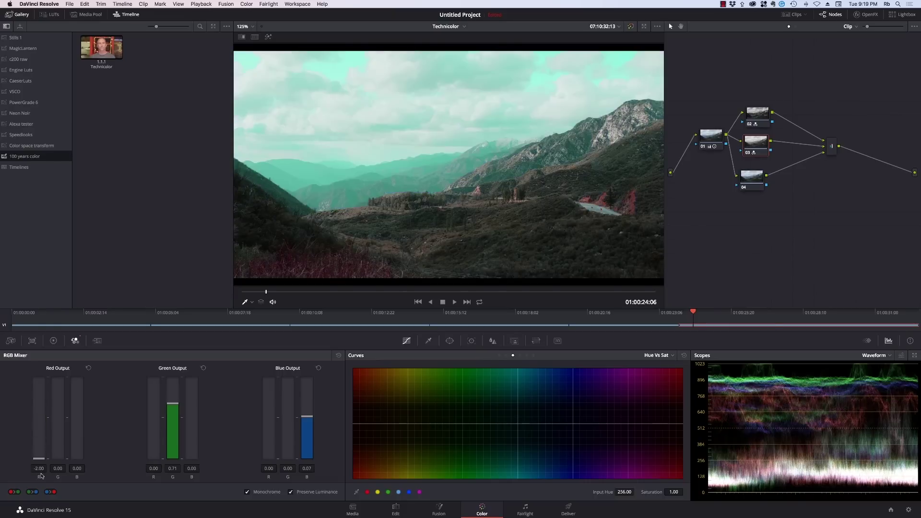
{"action": "key", "text": "ctrl+d"}
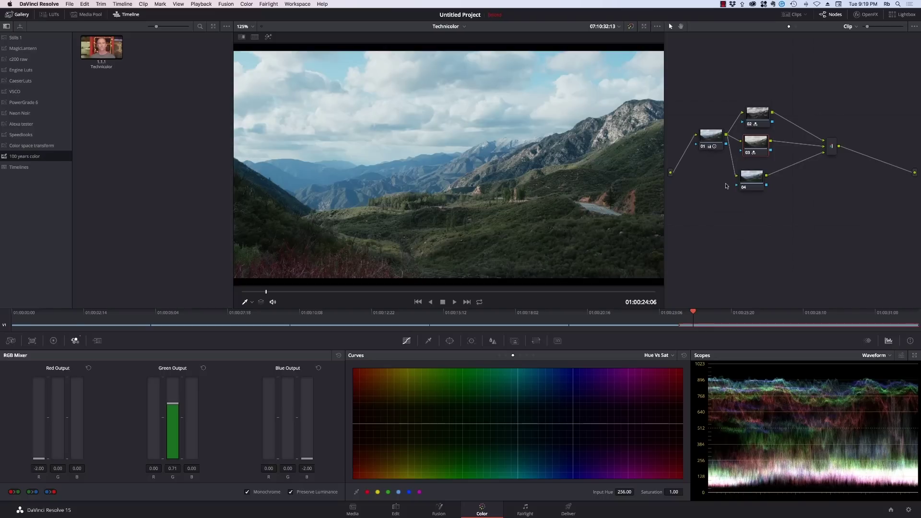
Step: Make node 04 monochrome in the RGB Mixer and lower its red and green levels to -2.00, leaving only blue
{"action": "left_click", "coordinate": [749, 174]}
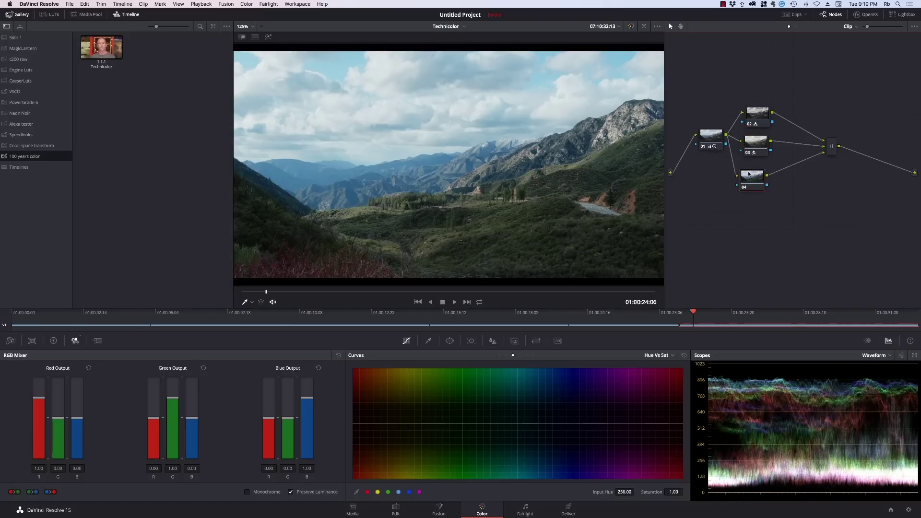
{"action": "left_click", "coordinate": [282, 490]}
{"action": "left_click_drag", "start_coordinate": [39, 420], "coordinate": [39, 458]}
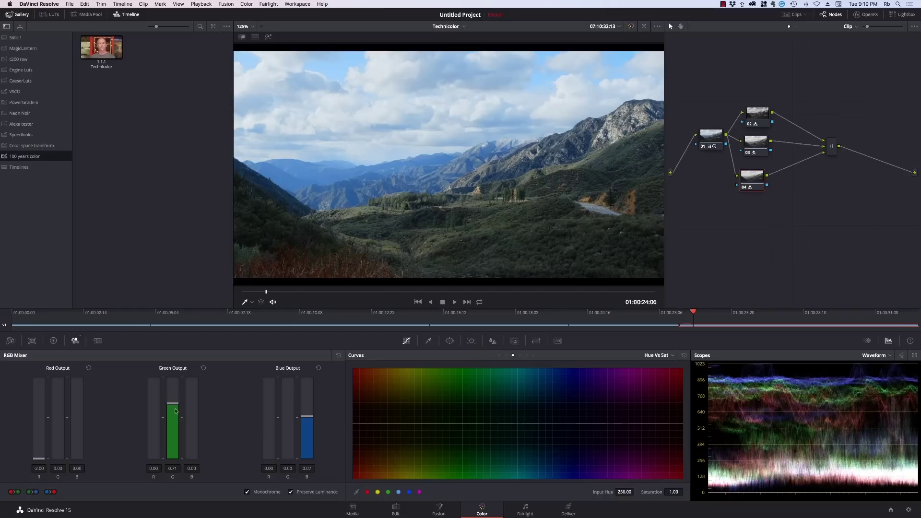
{"action": "left_click_drag", "start_coordinate": [178, 411], "coordinate": [179, 458]}
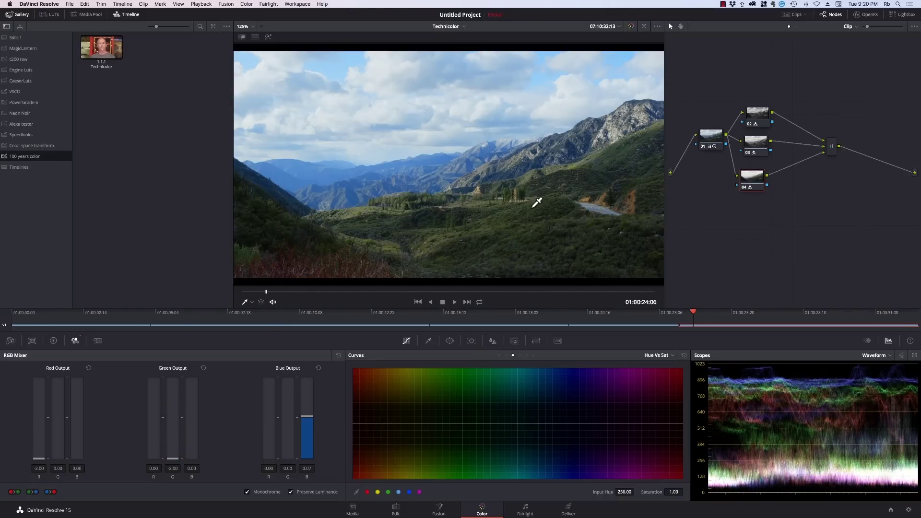
Step: Fine-tune node 03's RGB mix by setting green to 0.31 and blue to -1.43
{"action": "left_click", "coordinate": [761, 143]}
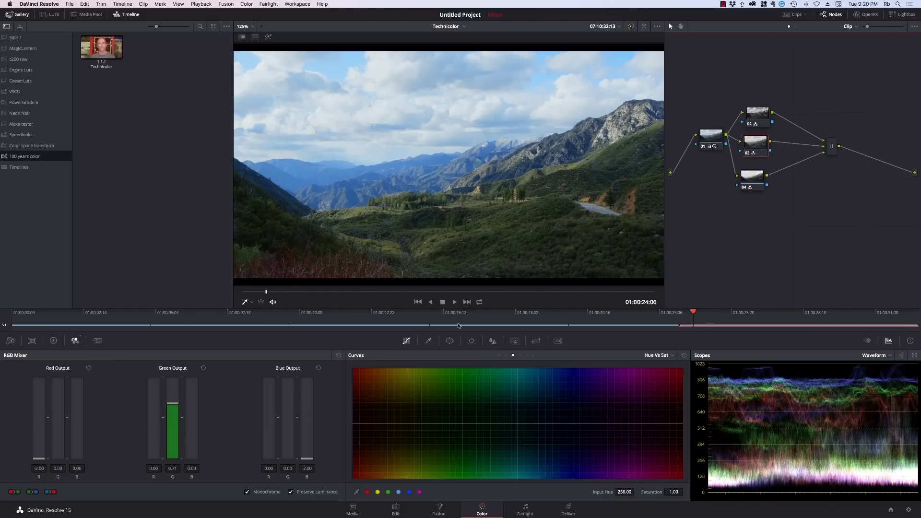
{"action": "left_click_drag", "start_coordinate": [171, 411], "coordinate": [174, 412]}
{"action": "mouse_move", "coordinate": [306, 451]}
{"action": "left_mouse_down"}
{"action": "mouse_move", "coordinate": [307, 439]}
{"action": "mouse_move", "coordinate": [307, 468]}
{"action": "mouse_move", "coordinate": [308, 455]}
{"action": "left_mouse_up"}
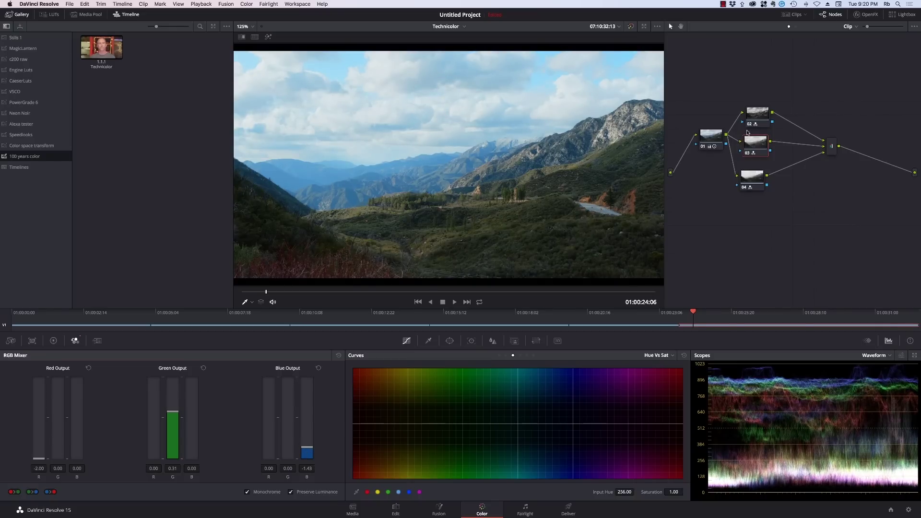
Step: Try different green and red levels on node 04, and bring both back down to -2.00
{"action": "left_click", "coordinate": [751, 176]}
{"action": "left_click_drag", "start_coordinate": [175, 443], "coordinate": [172, 474]}
{"action": "mouse_move", "coordinate": [50, 456]}
{"action": "left_mouse_down"}
{"action": "mouse_move", "coordinate": [43, 419]}
{"action": "mouse_move", "coordinate": [41, 465]}
{"action": "mouse_move", "coordinate": [41, 417]}
{"action": "mouse_move", "coordinate": [44, 472]}
{"action": "left_mouse_up"}
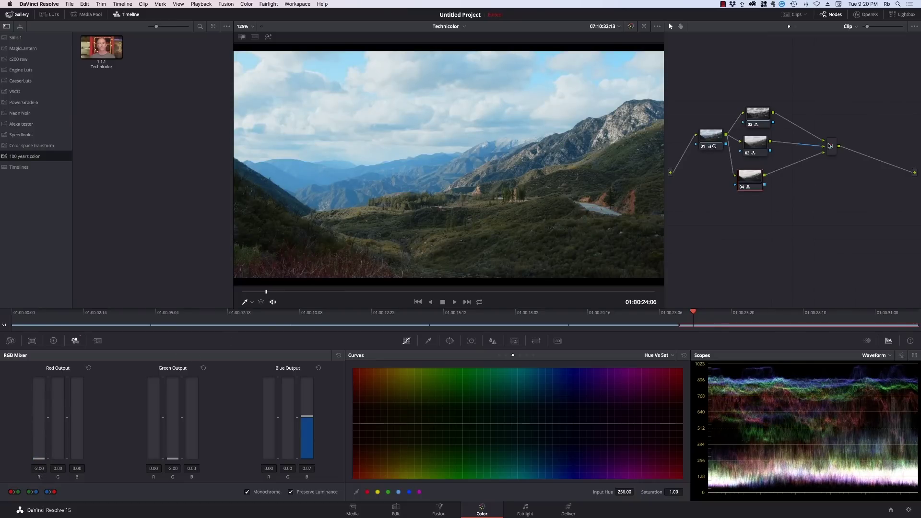
Step: Reposition node 04 under the other channel nodes and set node 01's Color Boost to 9.50
{"action": "left_click_drag", "start_coordinate": [748, 177], "coordinate": [761, 178]}
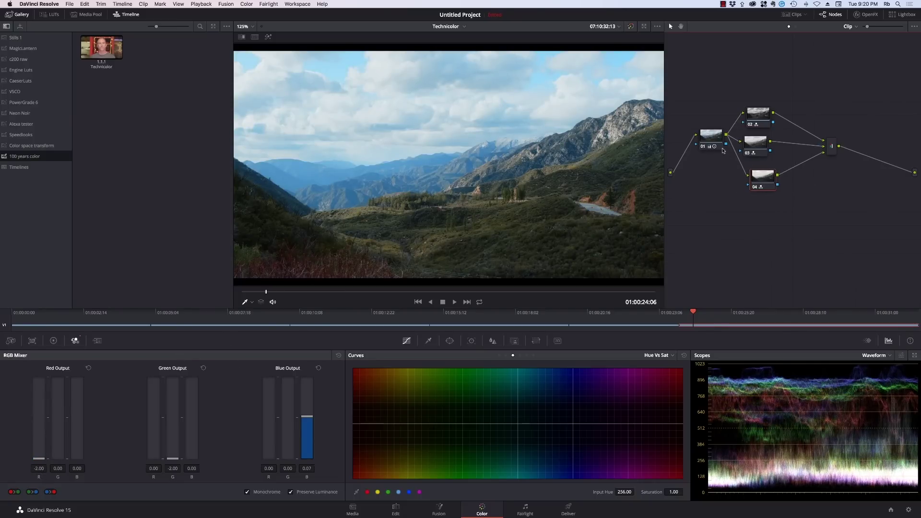
{"action": "left_click", "coordinate": [704, 143]}
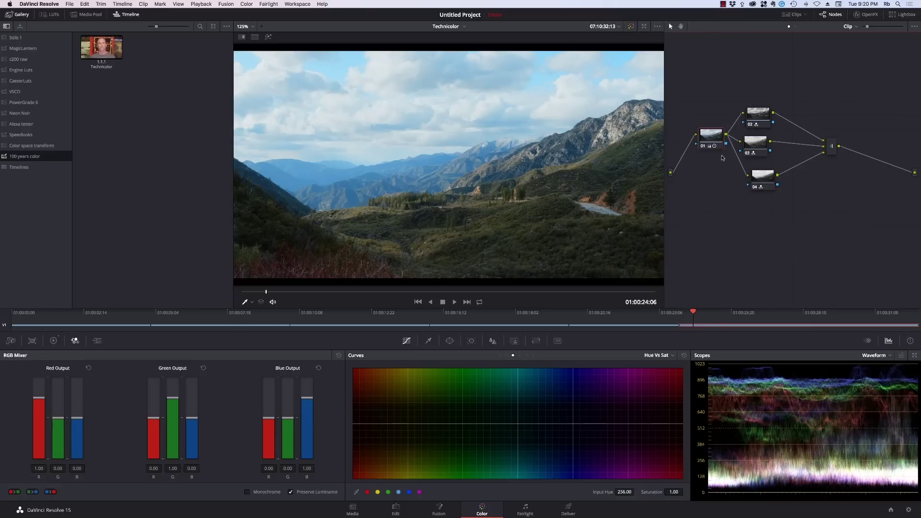
{"action": "left_click", "coordinate": [53, 341]}
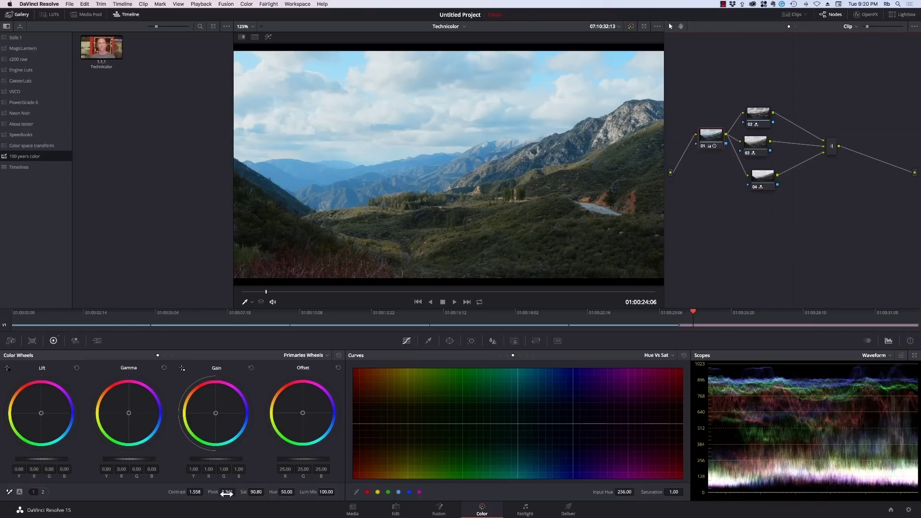
{"action": "left_click", "coordinate": [43, 492]}
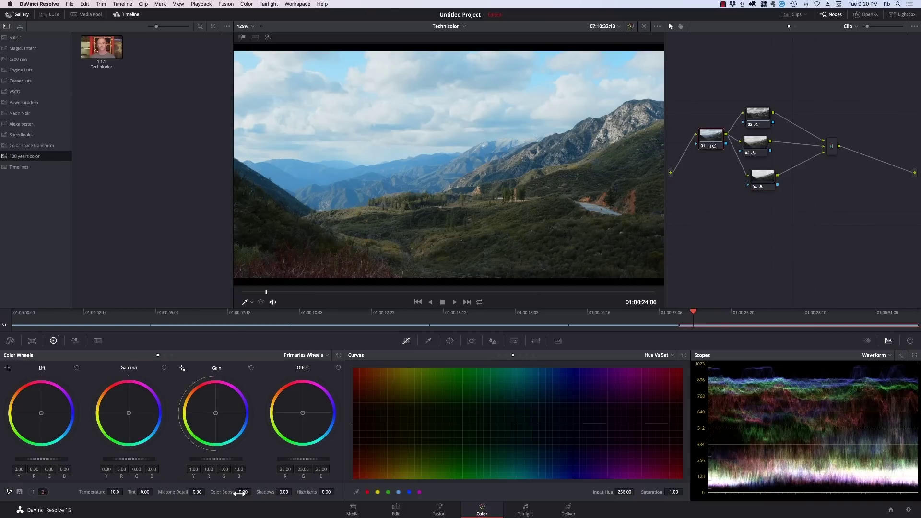
{"action": "left_click_drag", "start_coordinate": [253, 492], "coordinate": [253, 492]}
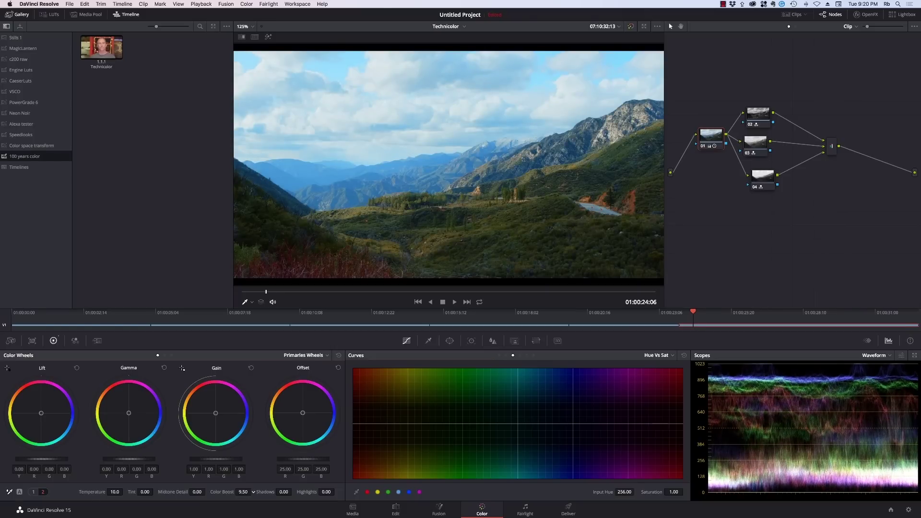
Step: Grab a gallery still of the film reference clip with the embracing couple at 01:00:04:02
{"action": "left_click", "coordinate": [124, 321]}
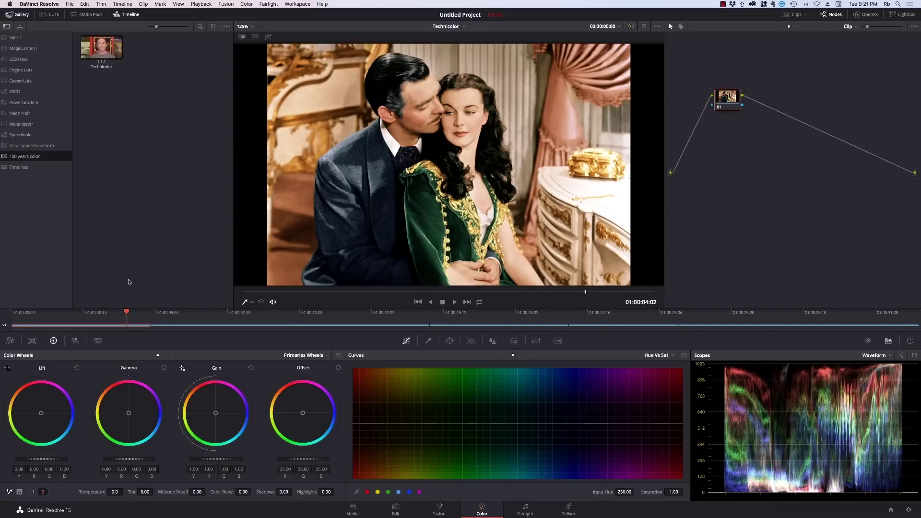
{"action": "key", "text": "alt+super+g"}
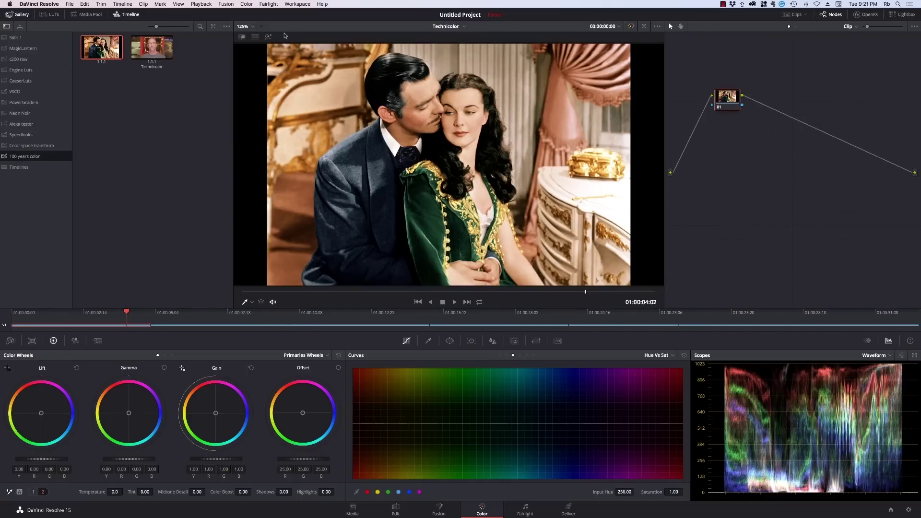
Step: Return to the landscape clip and toggle the image wipe to compare its grade with the grabbed reference still
{"action": "key", "text": "Up"}
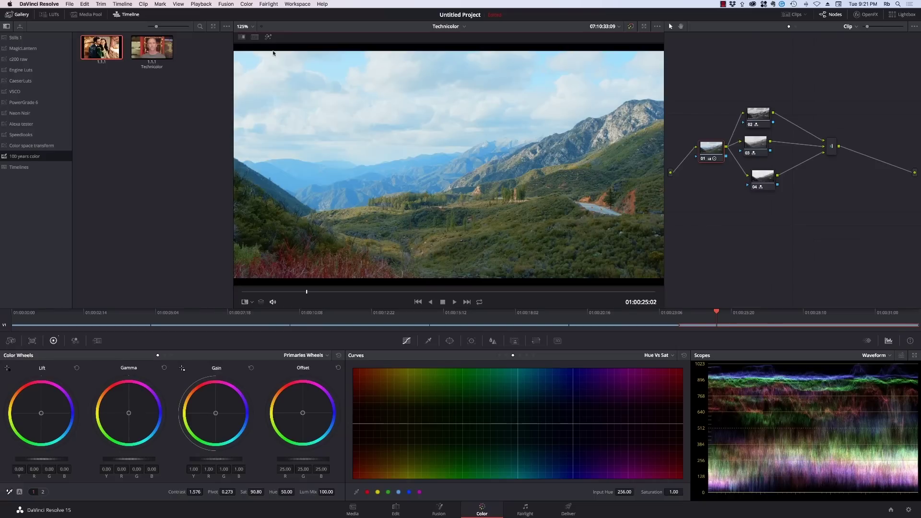
{"action": "left_click", "coordinate": [242, 37]}
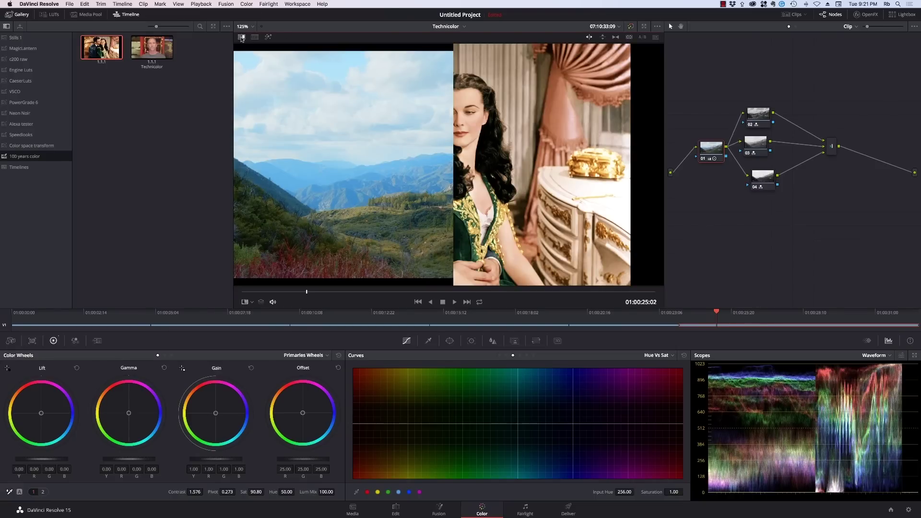
{"action": "left_click", "coordinate": [241, 37]}
{"action": "left_click", "coordinate": [242, 38]}
{"action": "left_click", "coordinate": [241, 37]}
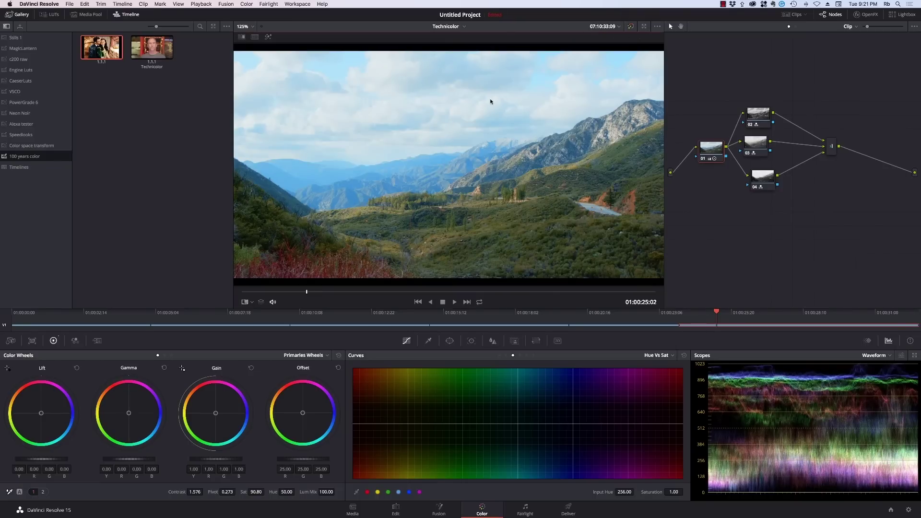
Step: Reposition node 04, set node 03's monochrome mix to green 0.65 and blue -2.00, and adjust node 04's blue level
{"action": "left_click_drag", "start_coordinate": [768, 181], "coordinate": [759, 183]}
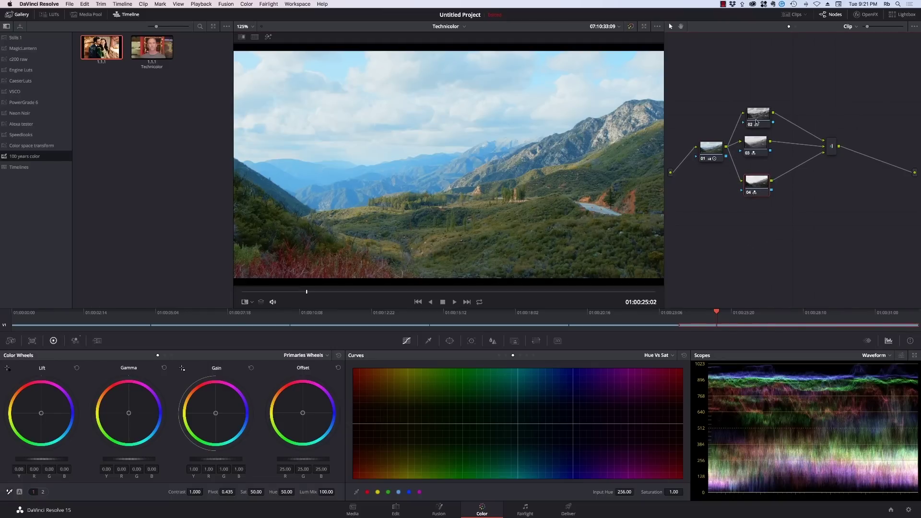
{"action": "left_click", "coordinate": [760, 139]}
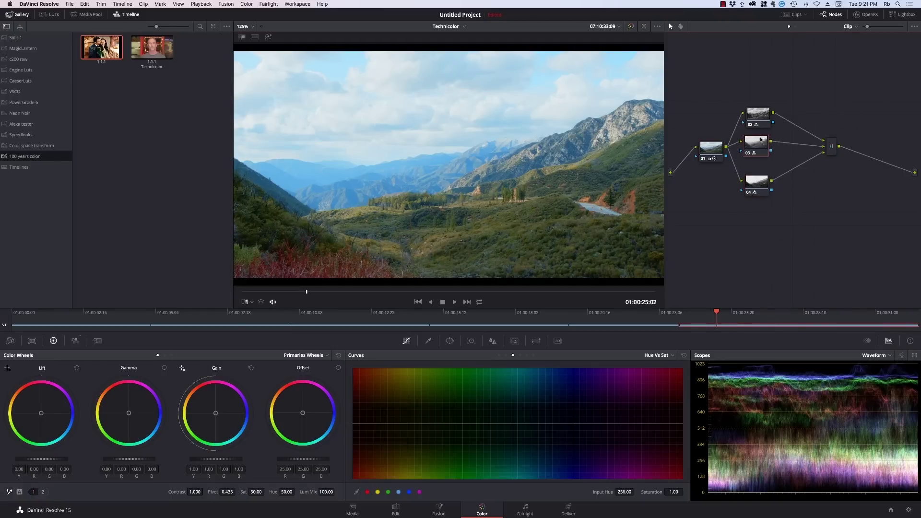
{"action": "left_click", "coordinate": [75, 340]}
{"action": "mouse_move", "coordinate": [170, 417]}
{"action": "left_mouse_down"}
{"action": "mouse_move", "coordinate": [170, 427]}
{"action": "mouse_move", "coordinate": [170, 405]}
{"action": "left_mouse_up"}
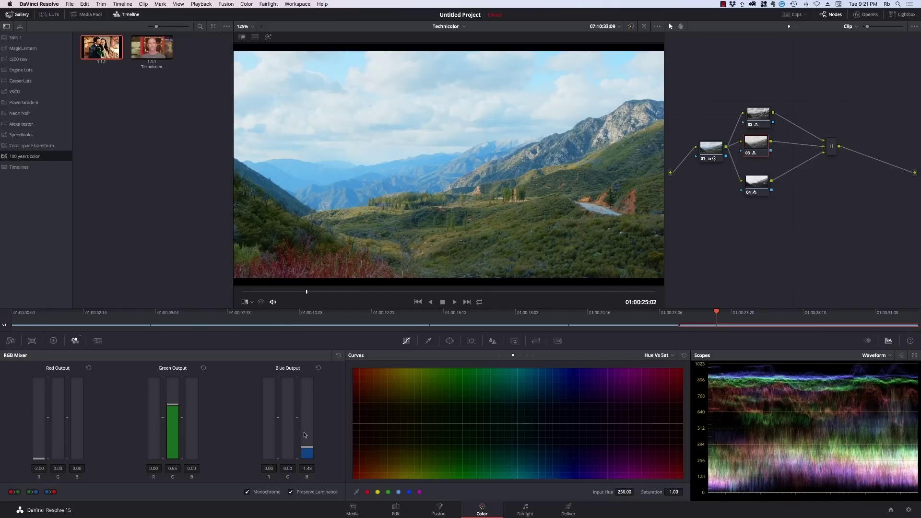
{"action": "left_click_drag", "start_coordinate": [306, 447], "coordinate": [308, 466]}
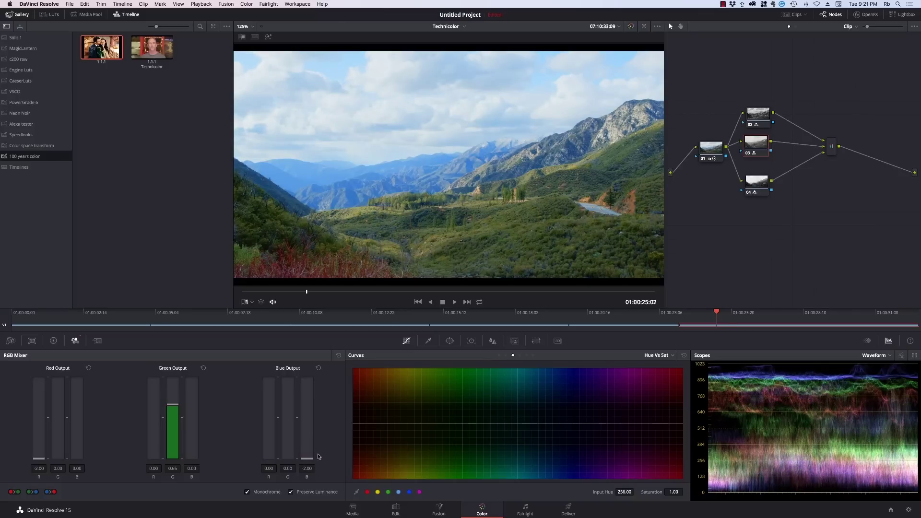
{"action": "left_click", "coordinate": [757, 185]}
{"action": "left_click_drag", "start_coordinate": [309, 415], "coordinate": [309, 407]}
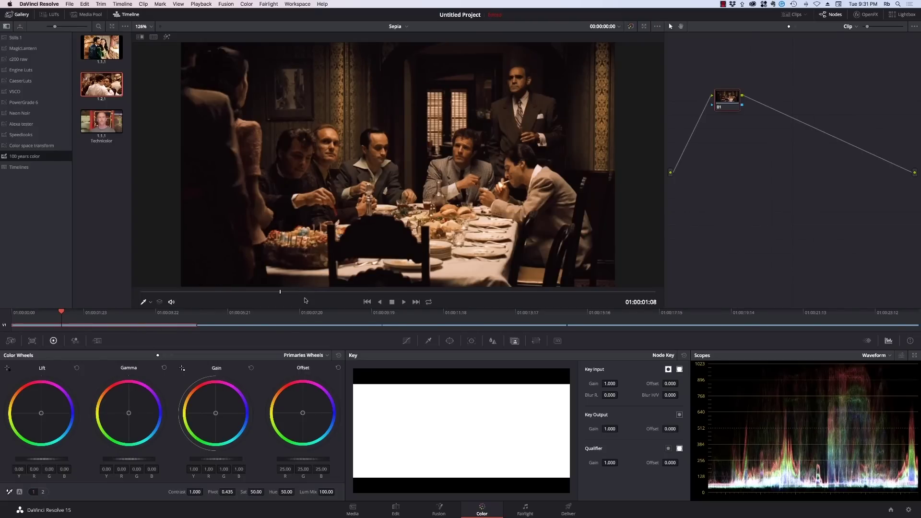
Step: Scrub through the sepia film reference clips and stop on the phone booth clip at 01:00:15:05
{"action": "left_click", "coordinate": [76, 318]}
{"action": "left_click_drag", "start_coordinate": [111, 320], "coordinate": [123, 320]}
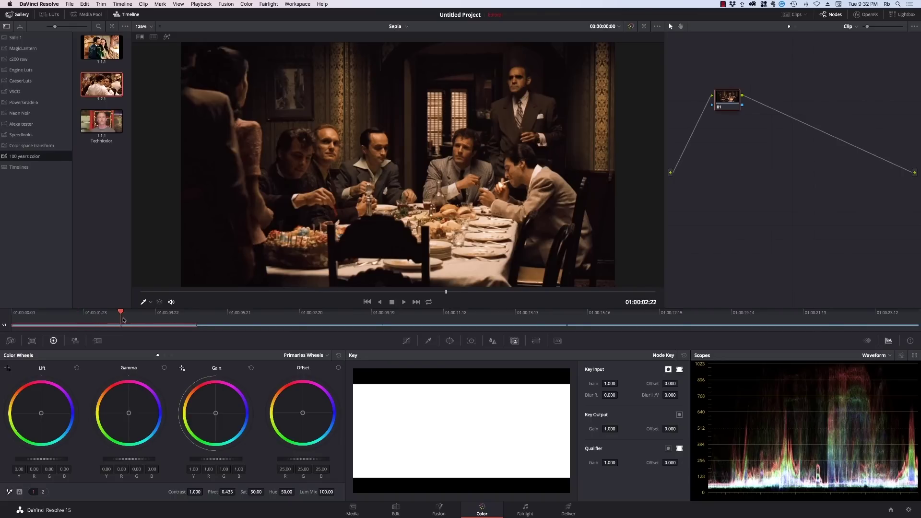
{"action": "left_click", "coordinate": [156, 320]}
{"action": "left_click_drag", "start_coordinate": [156, 320], "coordinate": [229, 317]}
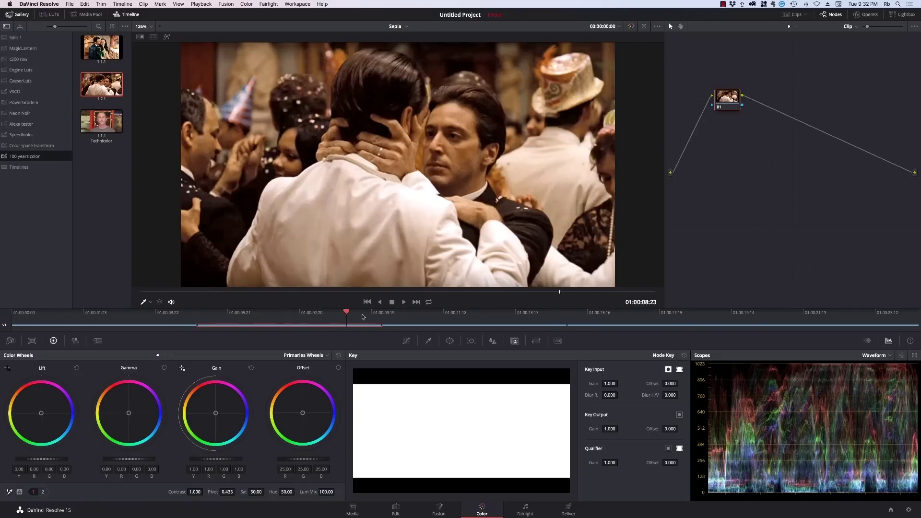
{"action": "left_click", "coordinate": [428, 318]}
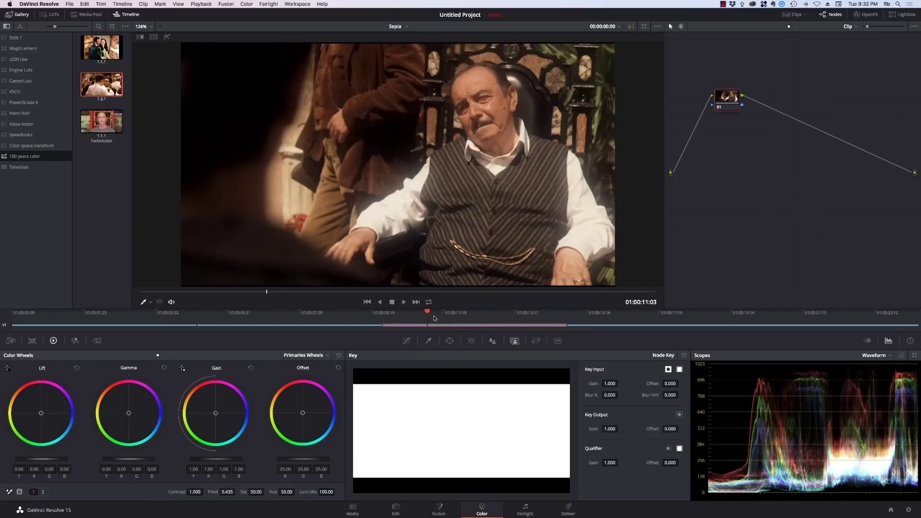
{"action": "left_click_drag", "start_coordinate": [434, 318], "coordinate": [580, 318]}
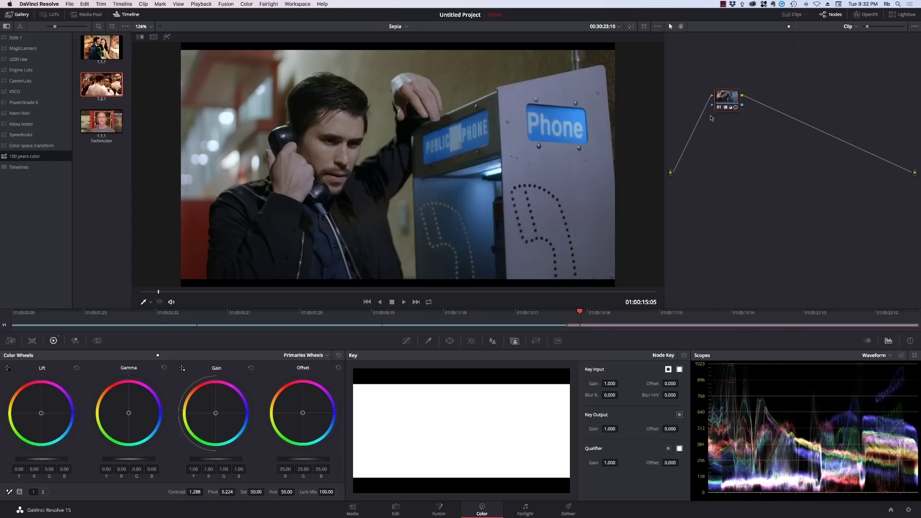
Step: Add a layer node beneath node 01 and give it a saturation of 0.00 and a contrast of 1.292
{"action": "right_click", "coordinate": [729, 95]}
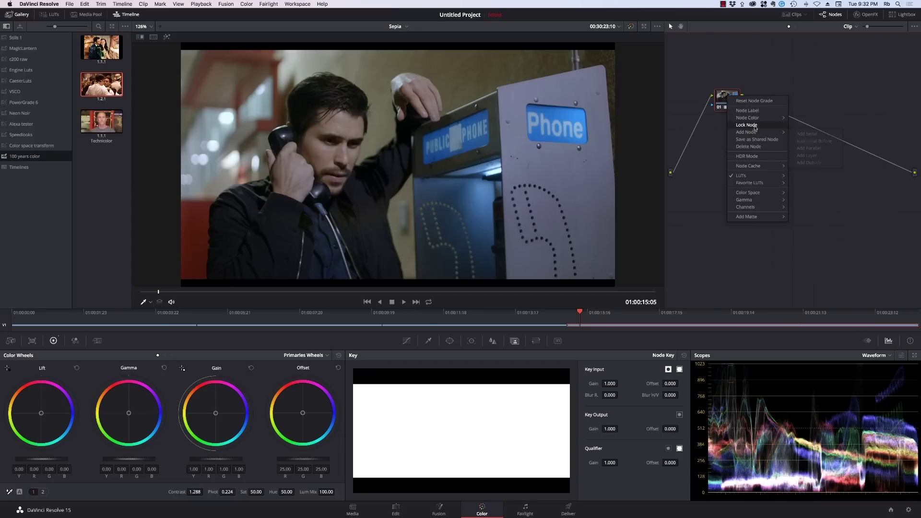
{"action": "mouse_move", "coordinate": [746, 132]}
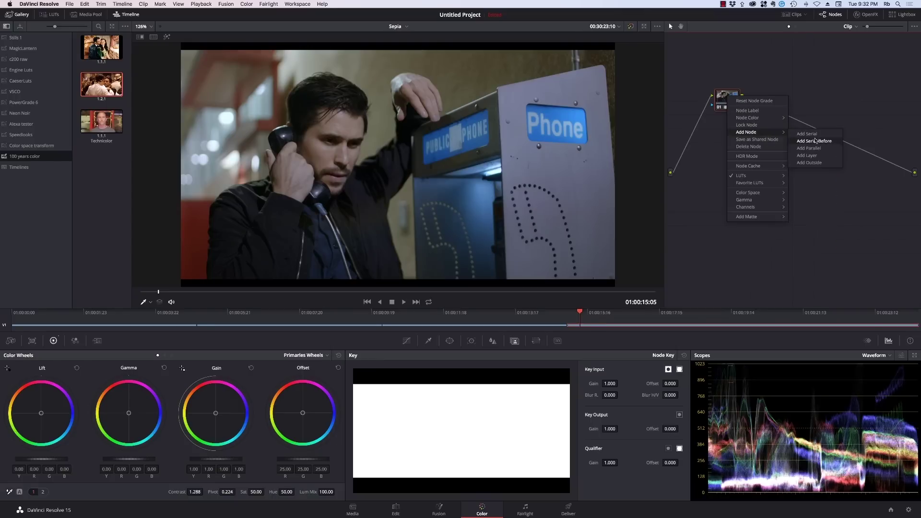
{"action": "left_click", "coordinate": [810, 156]}
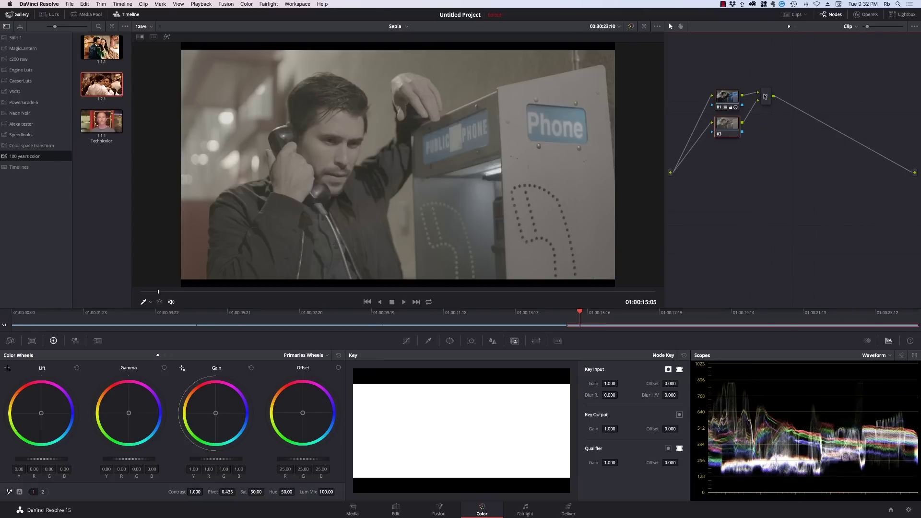
{"action": "left_click_drag", "start_coordinate": [728, 130], "coordinate": [725, 149]}
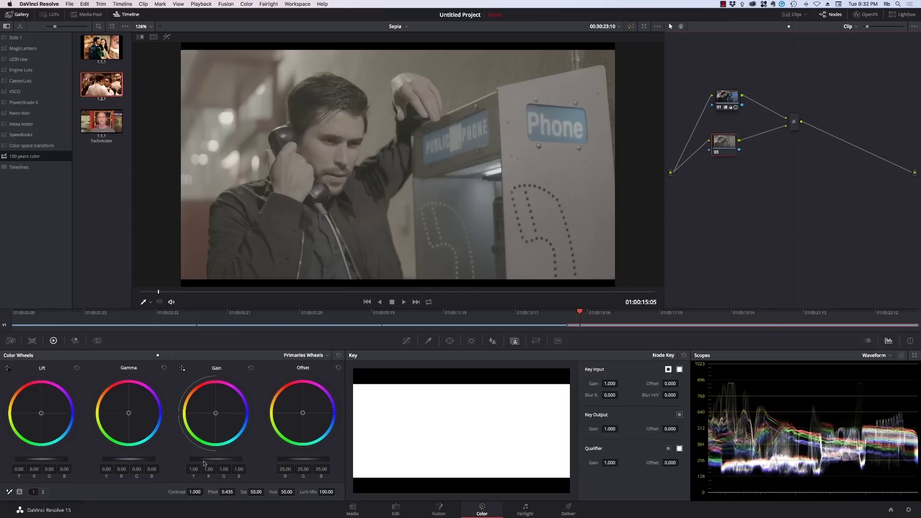
{"action": "left_click_drag", "start_coordinate": [259, 492], "coordinate": [205, 492]}
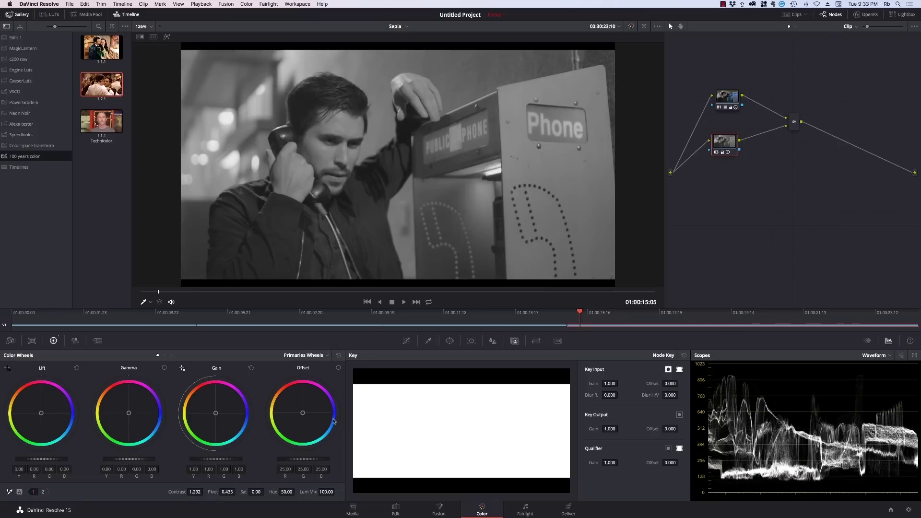
Step: Append a serial node after node 03 and tint it orange with Offset values of red 40.90, green 21.73 and blue 4.83
{"action": "key", "text": "alt+s"}
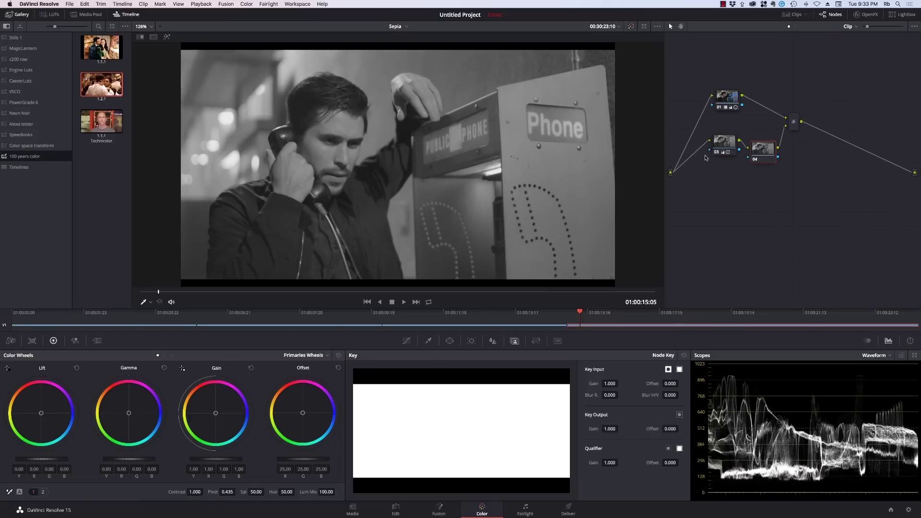
{"action": "left_click_drag", "start_coordinate": [723, 144], "coordinate": [761, 161]}
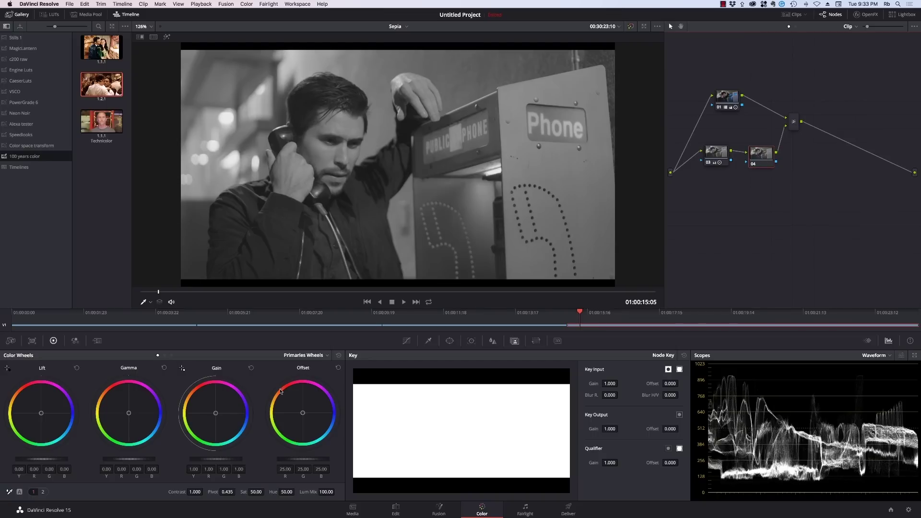
{"action": "left_click_drag", "start_coordinate": [303, 413], "coordinate": [293, 404]}
{"action": "left_click_drag", "start_coordinate": [293, 401], "coordinate": [293, 403]}
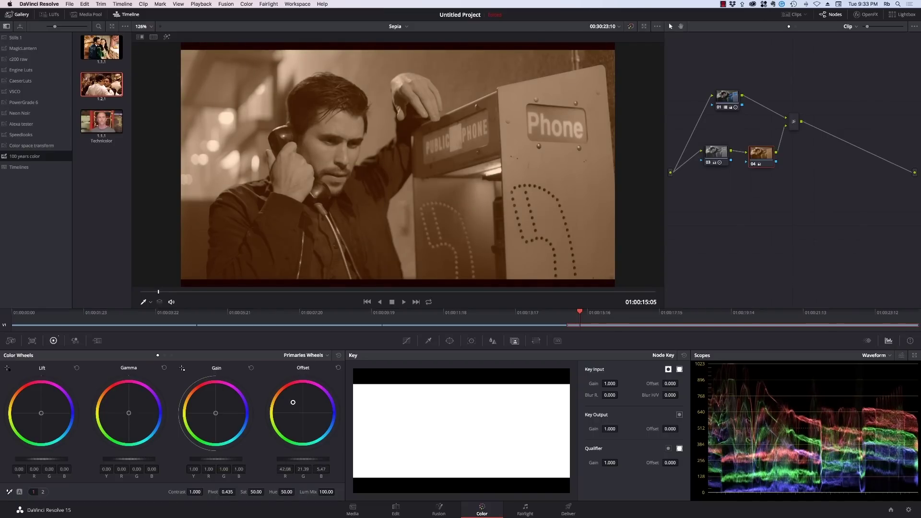
Step: Set the layer mixer's composite mode to Overlay and reposition nodes 03 and 04 below node 01
{"action": "left_click_drag", "start_coordinate": [800, 128], "coordinate": [807, 130]}
{"action": "right_click", "coordinate": [807, 128]}
{"action": "mouse_move", "coordinate": [825, 179]}
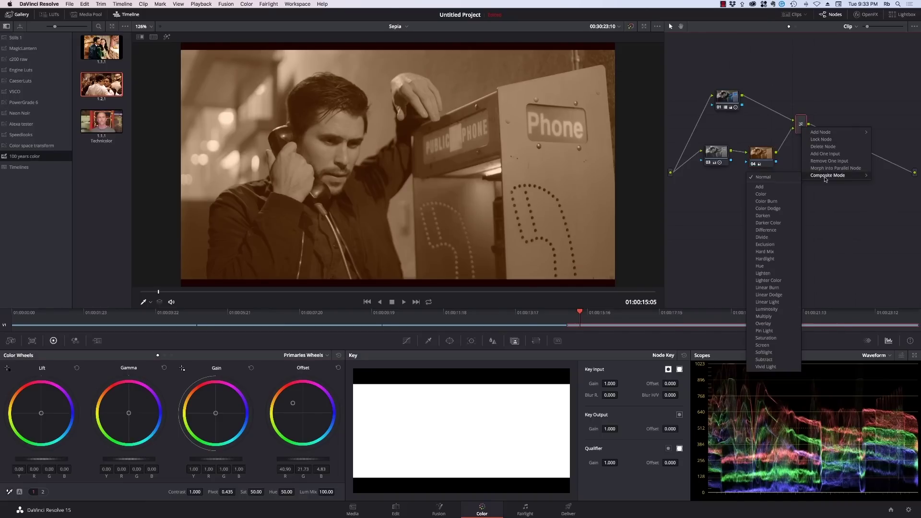
{"action": "left_click", "coordinate": [768, 324]}
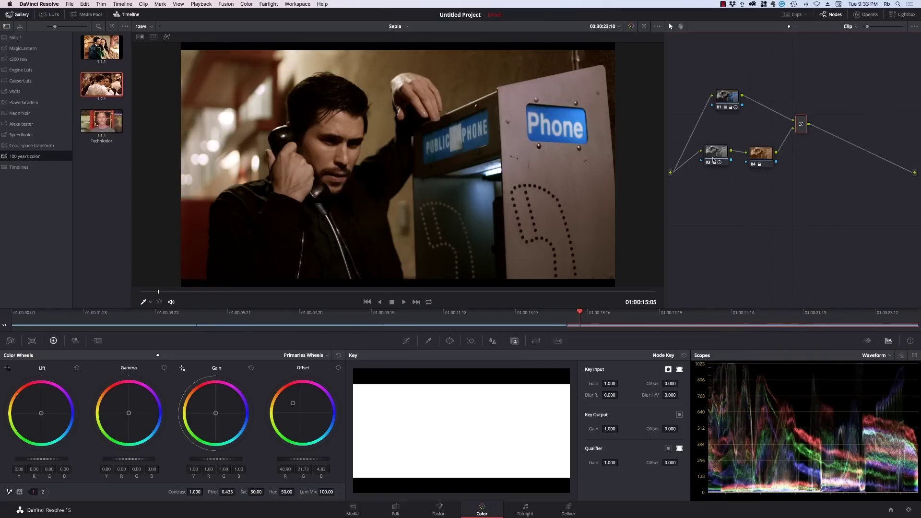
{"action": "left_click_drag", "start_coordinate": [718, 161], "coordinate": [760, 165]}
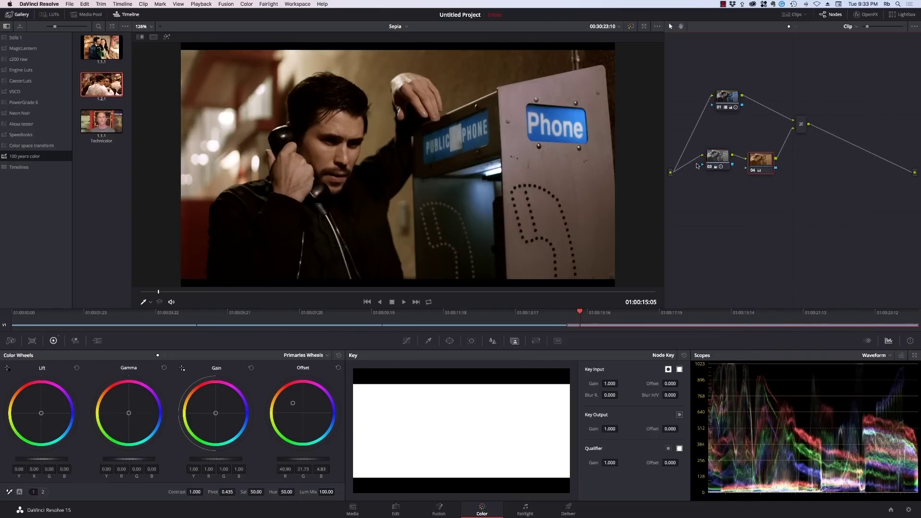
Step: Turn on the image wipe against the film reference still and raise node 04's saturation to 73.60
{"action": "left_click", "coordinate": [140, 37]}
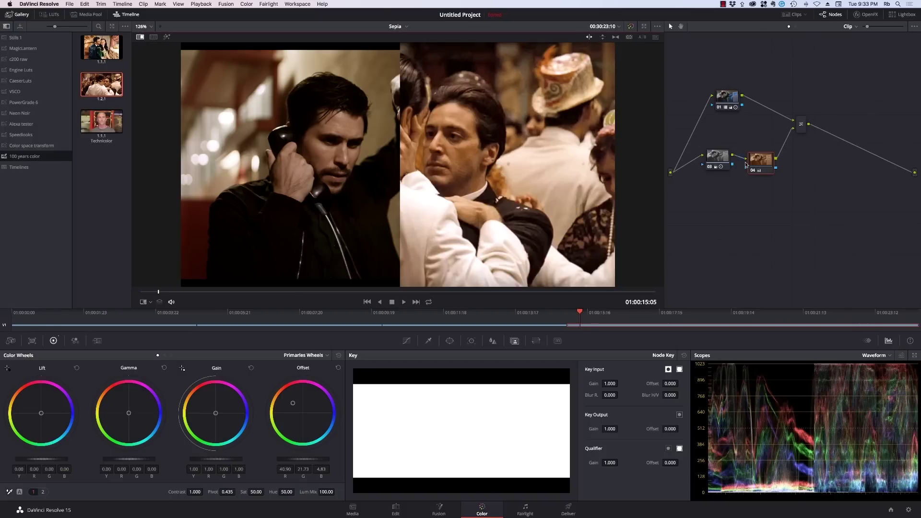
{"action": "left_click_drag", "start_coordinate": [719, 162], "coordinate": [722, 163]}
{"action": "left_click", "coordinate": [727, 102]}
{"action": "left_click", "coordinate": [760, 163]}
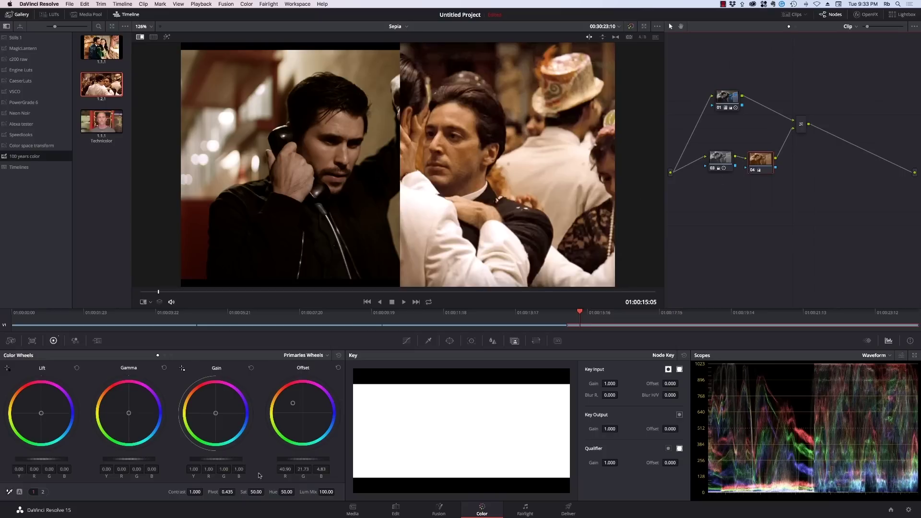
{"action": "left_click_drag", "start_coordinate": [266, 492], "coordinate": [266, 491]}
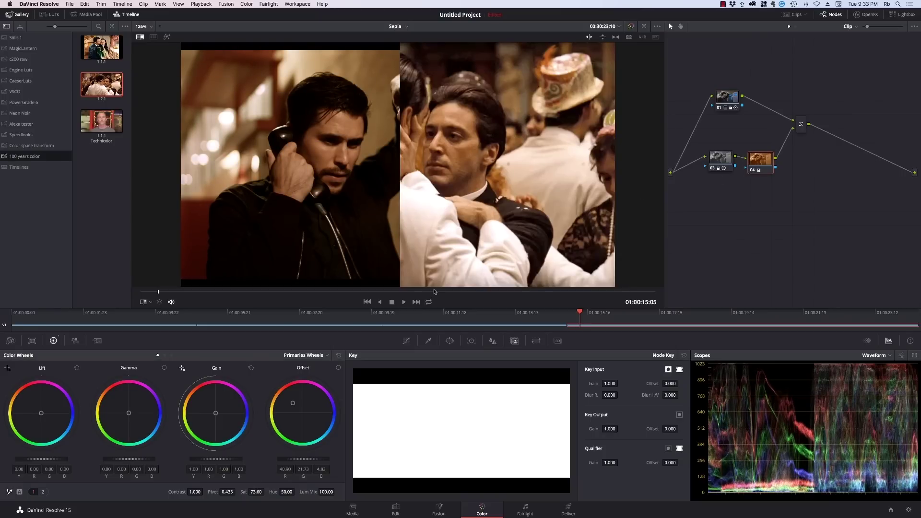
Step: Reduce the strength of node 04's tint with a key output gain of 0.894
{"action": "left_click", "coordinate": [721, 160]}
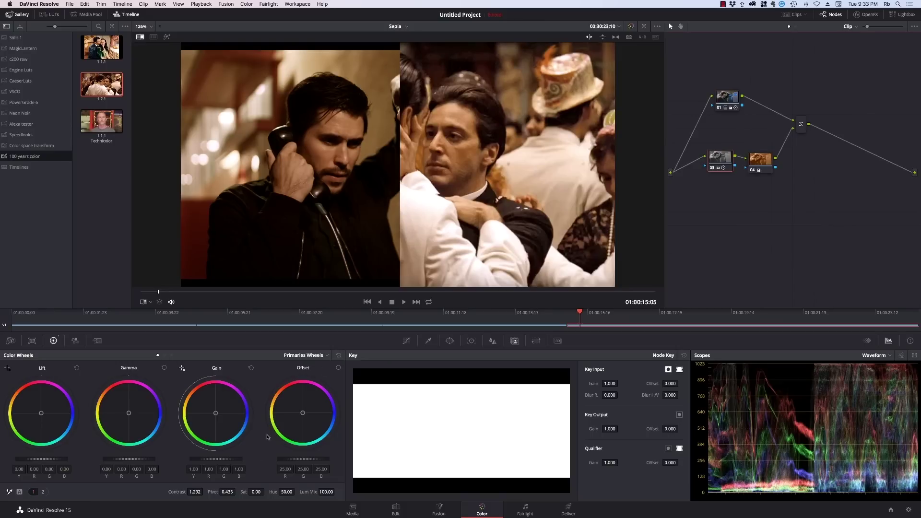
{"action": "left_click", "coordinate": [762, 161]}
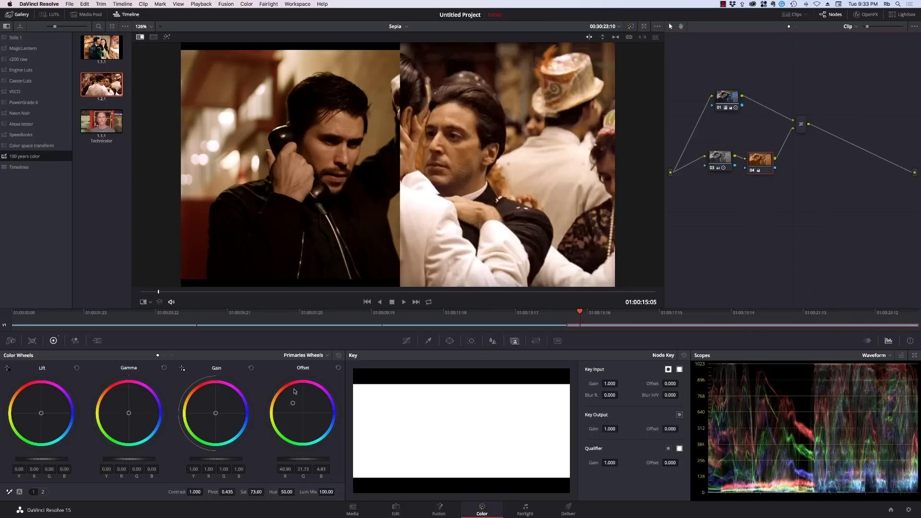
{"action": "left_click", "coordinate": [535, 342]}
{"action": "left_click", "coordinate": [515, 342]}
{"action": "mouse_move", "coordinate": [606, 427]}
{"action": "left_mouse_down"}
{"action": "mouse_move", "coordinate": [588, 427]}
{"action": "mouse_move", "coordinate": [620, 428]}
{"action": "left_mouse_up"}
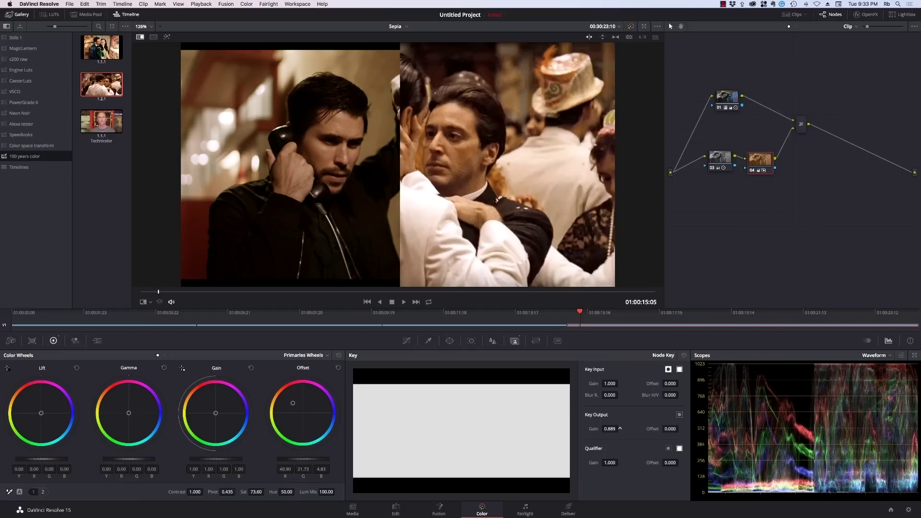
Step: Set node 03's contrast to 1.192 and pivot to 0.229, and turn off the image wipe
{"action": "left_click", "coordinate": [720, 157]}
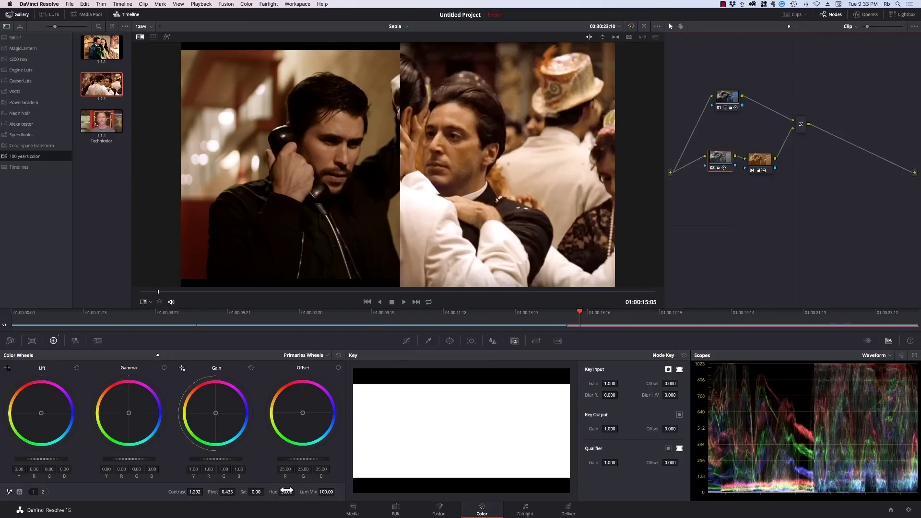
{"action": "left_click_drag", "start_coordinate": [190, 493], "coordinate": [237, 491]}
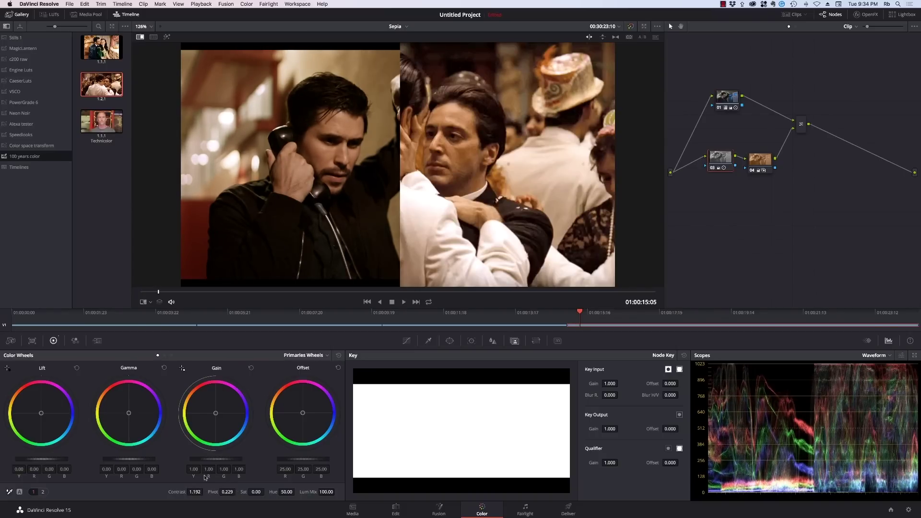
{"action": "left_click", "coordinate": [139, 37]}
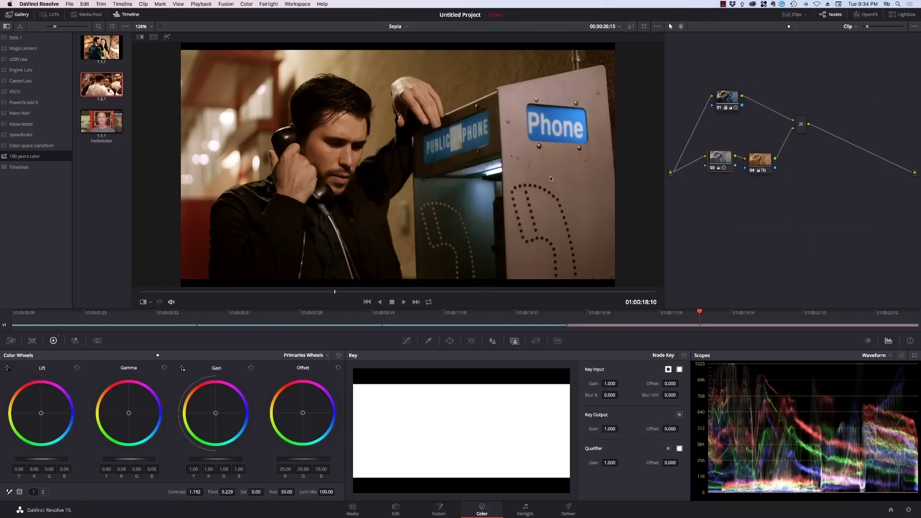
Step: Try an orange Offset tint directly on node 01, and reset its Offset
{"action": "left_click", "coordinate": [725, 99]}
{"action": "left_click_drag", "start_coordinate": [297, 405], "coordinate": [286, 395]}
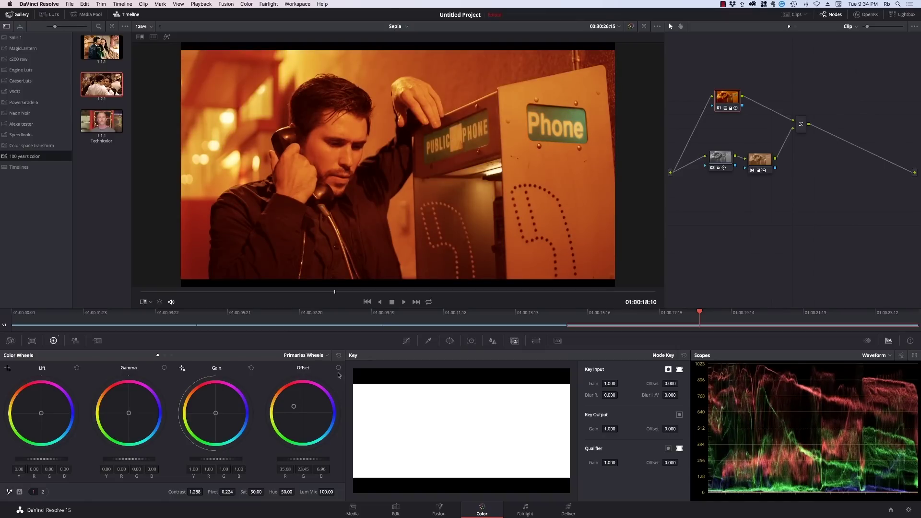
{"action": "left_click", "coordinate": [338, 368]}
Step: Move to 01:00:15:17 in the phone booth clip and toggle nodes 03 and 04 off and on to compare the grade
{"action": "left_click_drag", "start_coordinate": [721, 158], "coordinate": [720, 163]}
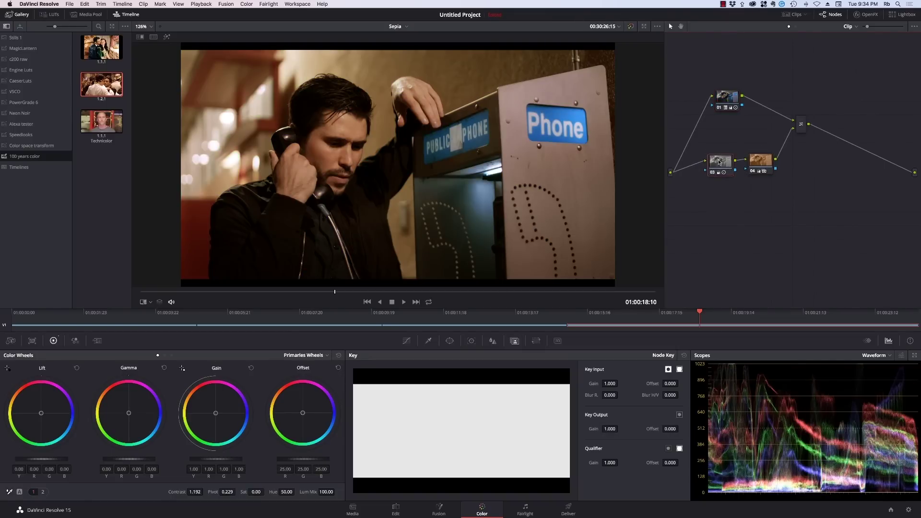
{"action": "left_click_drag", "start_coordinate": [672, 320], "coordinate": [600, 325]}
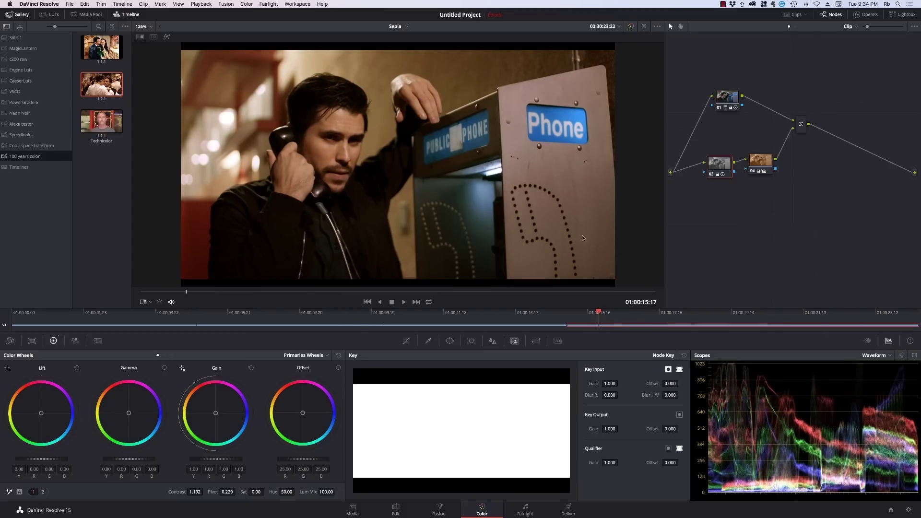
{"action": "left_click_drag", "start_coordinate": [745, 168], "coordinate": [744, 174]}
{"action": "key", "text": "super+s"}
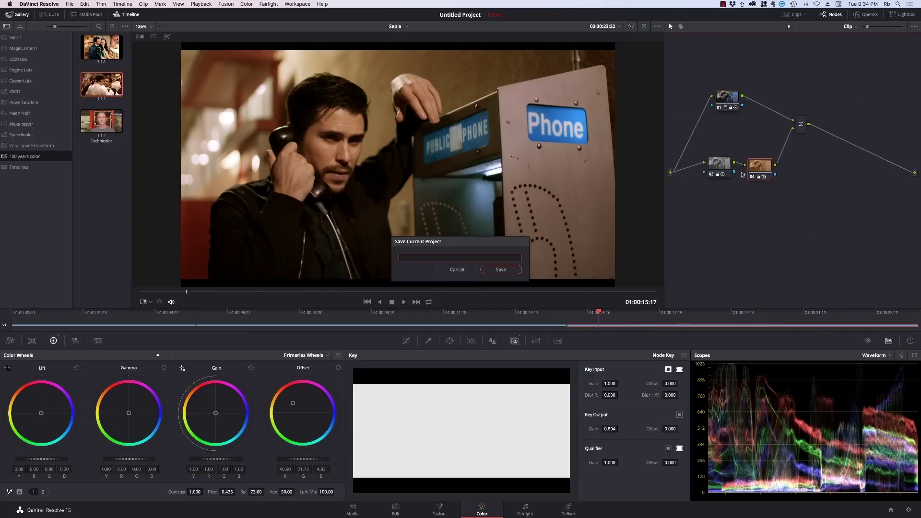
{"action": "key", "text": "Escape"}
{"action": "key", "text": "ctrl+d"}
{"action": "key", "text": "shift+semicolon"}
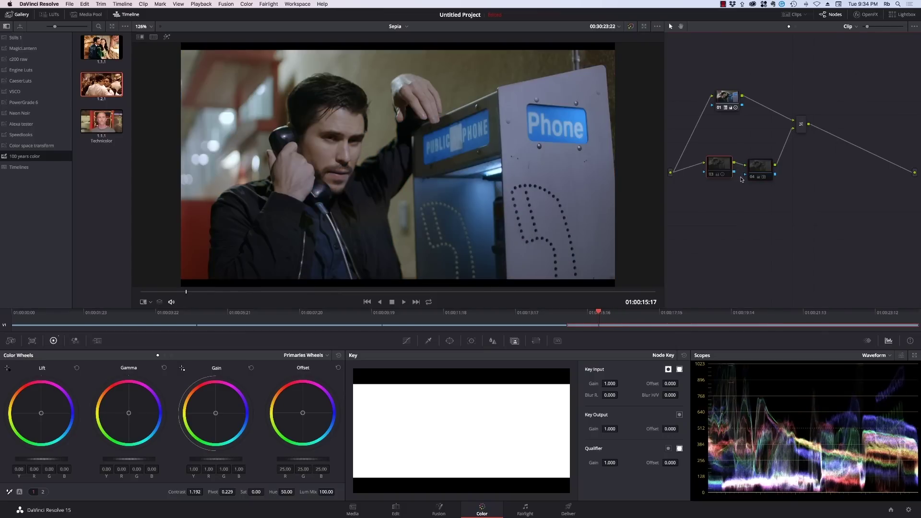
{"action": "key", "text": "ctrl+d"}
{"action": "left_click_drag", "start_coordinate": [722, 168], "coordinate": [759, 172]}
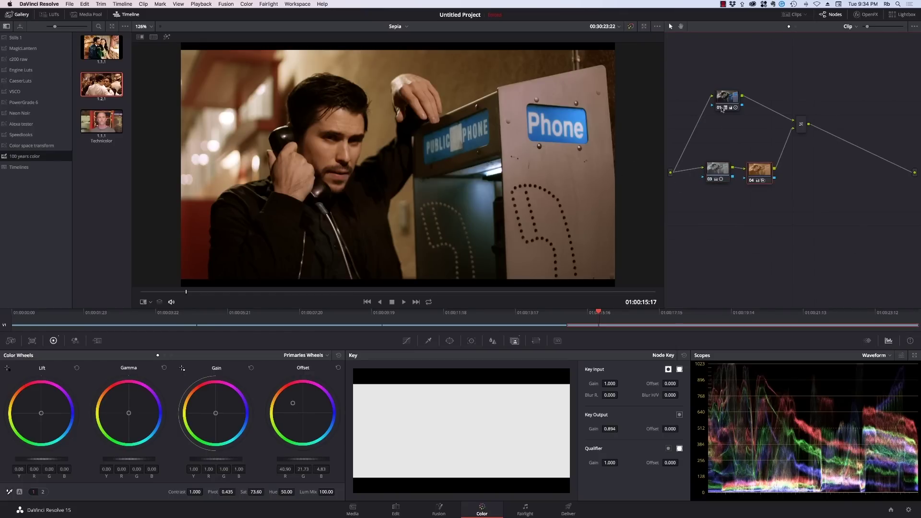
Step: Switch to the Bleach Bypass timeline and scrub through its war film reference stills to 01:00:06:03
{"action": "left_click_drag", "start_coordinate": [756, 173], "coordinate": [756, 169]}
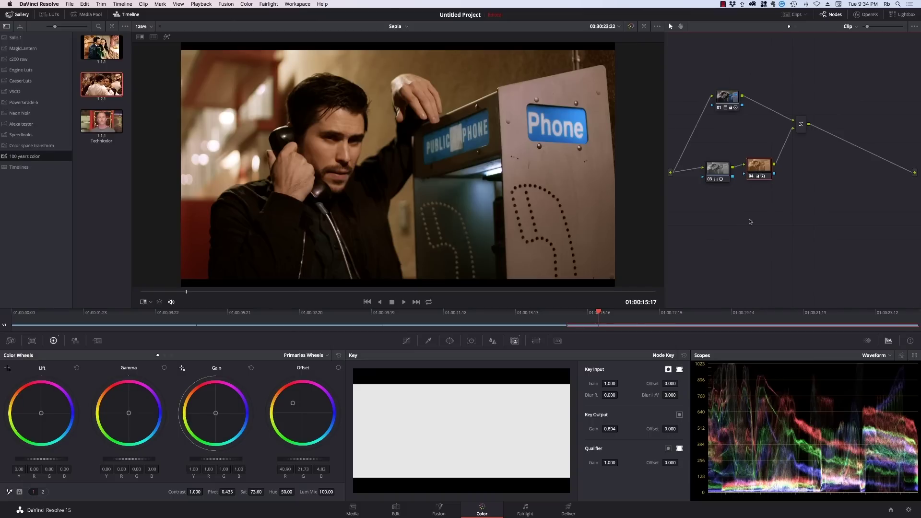
{"action": "left_click", "coordinate": [717, 320]}
{"action": "left_click", "coordinate": [753, 326]}
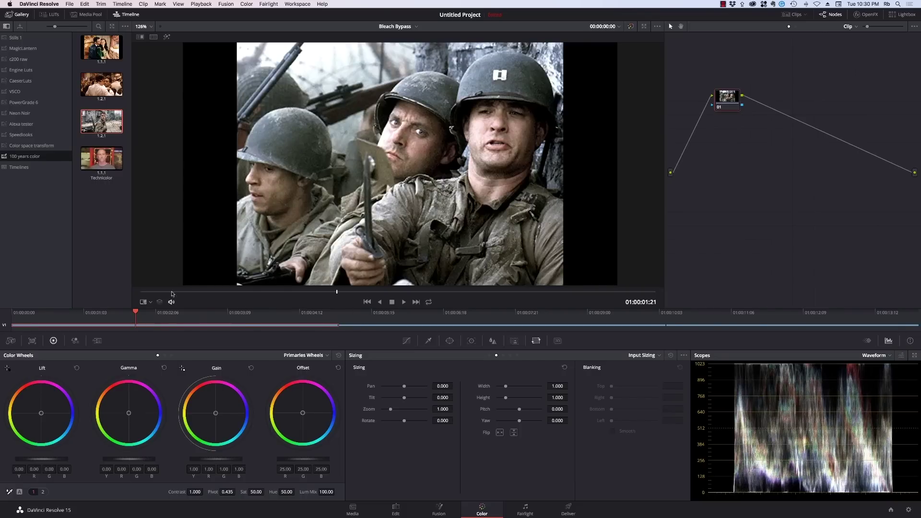
{"action": "left_click_drag", "start_coordinate": [169, 316], "coordinate": [417, 313]}
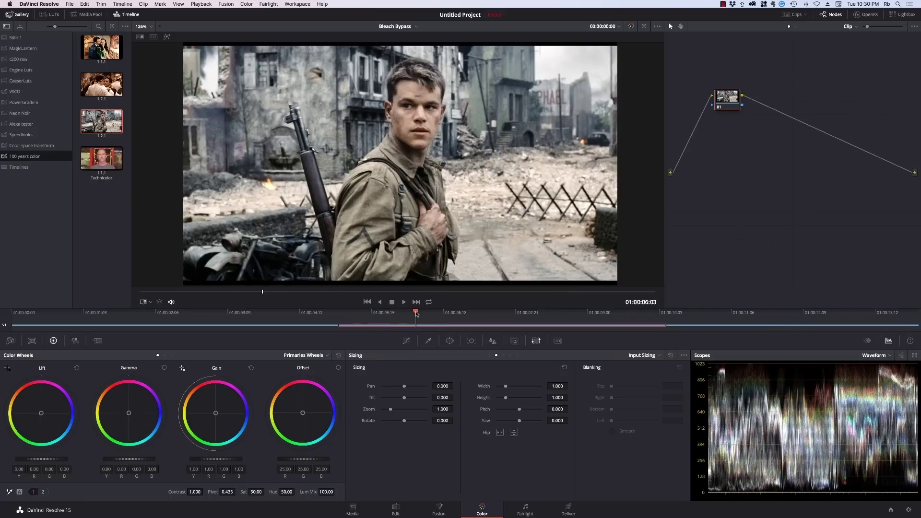
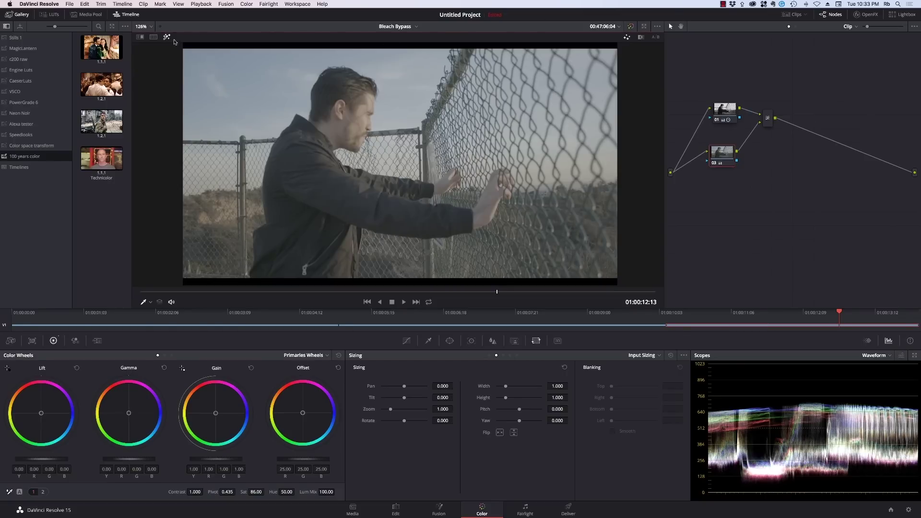
Step: Set the layer mixer's composite mode to Overlay on the fence clip, and raise node 03's saturation to 100
{"action": "right_click", "coordinate": [767, 118]}
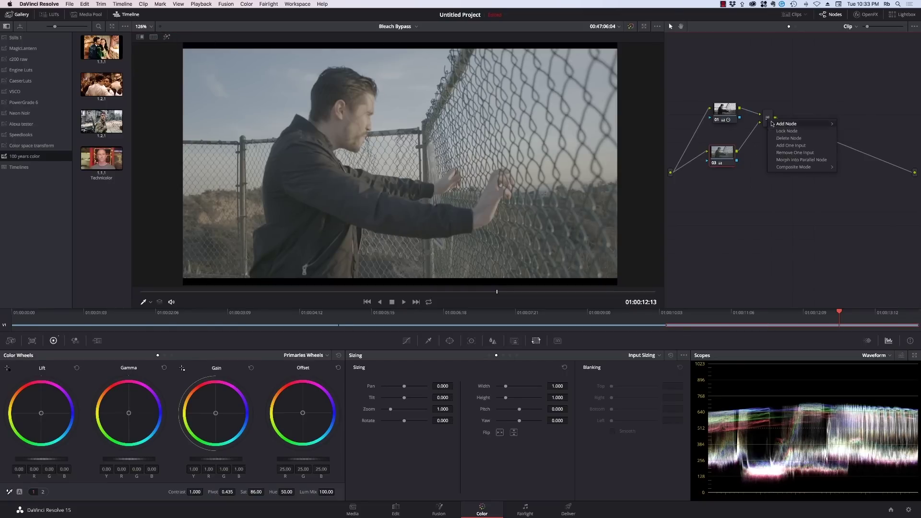
{"action": "mouse_move", "coordinate": [797, 167]}
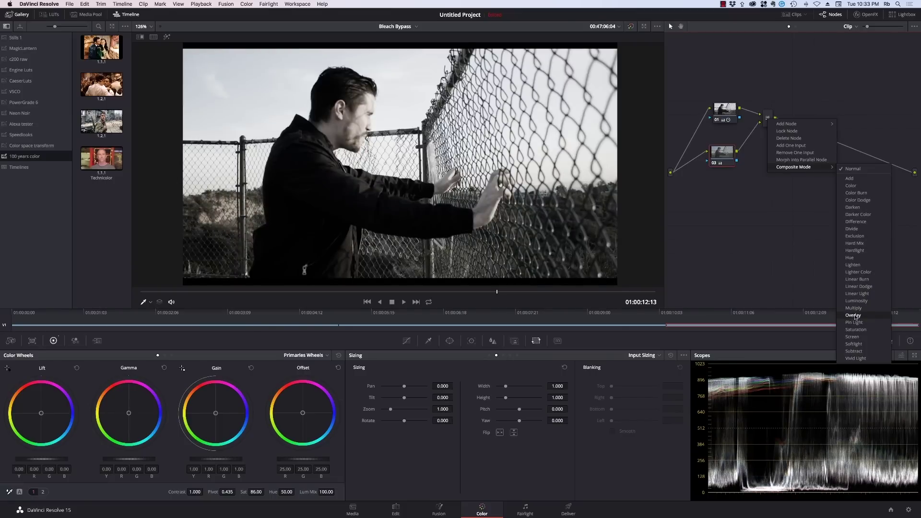
{"action": "left_click", "coordinate": [853, 322]}
{"action": "left_click_drag", "start_coordinate": [721, 152], "coordinate": [738, 154]}
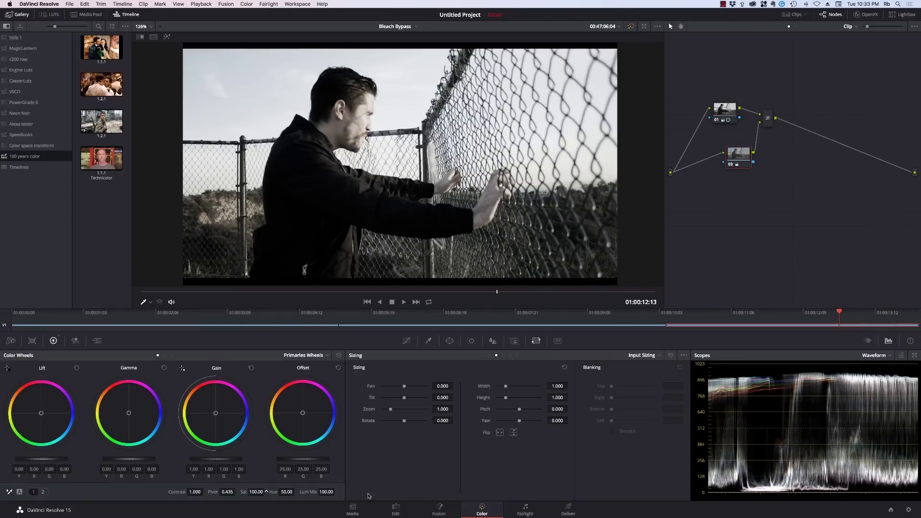
Step: Lower node 01's key output gain to 0.544 and rearrange the layers so node 03 sits above node 01
{"action": "left_click", "coordinate": [725, 115]}
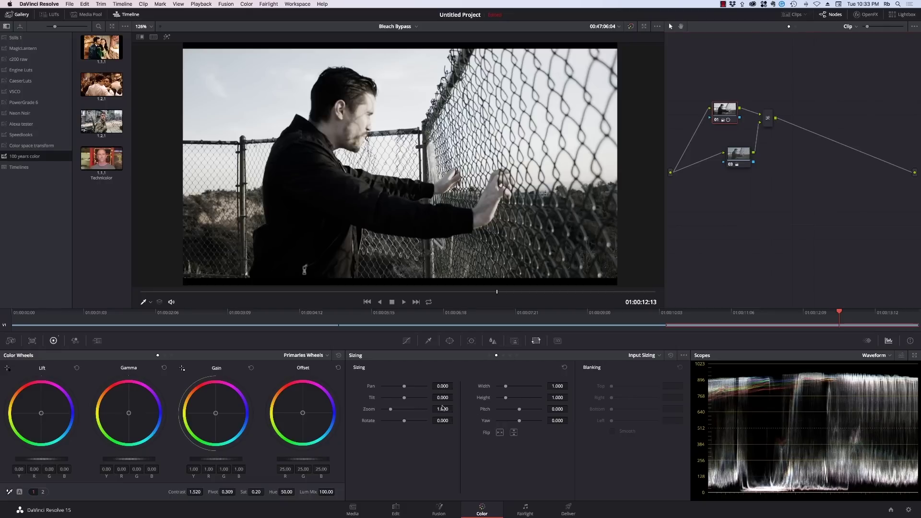
{"action": "left_click", "coordinate": [514, 341]}
{"action": "left_click_drag", "start_coordinate": [615, 429], "coordinate": [612, 429]}
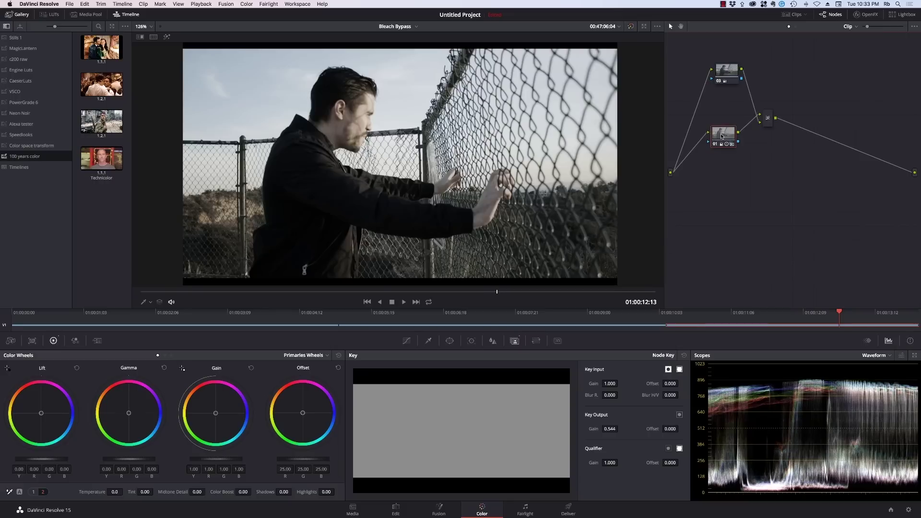
{"action": "left_click_drag", "start_coordinate": [722, 136], "coordinate": [725, 128]}
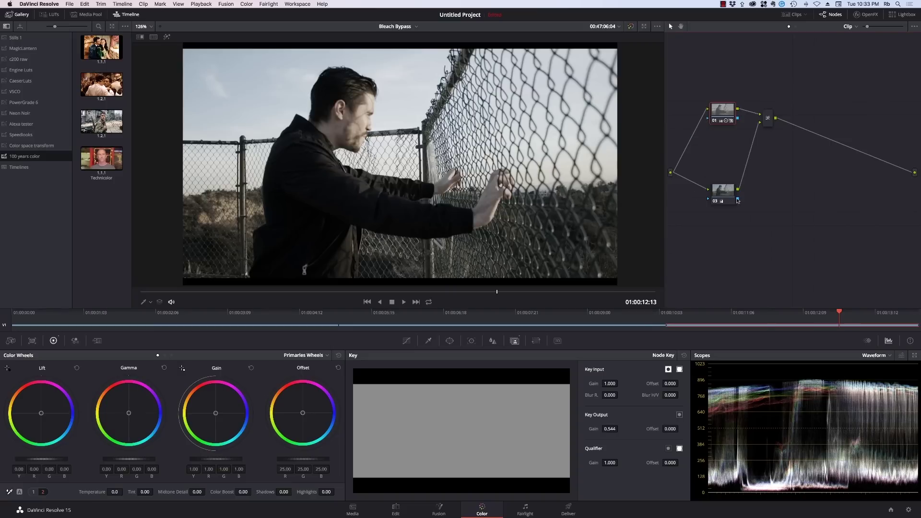
{"action": "left_click_drag", "start_coordinate": [730, 195], "coordinate": [730, 79]}
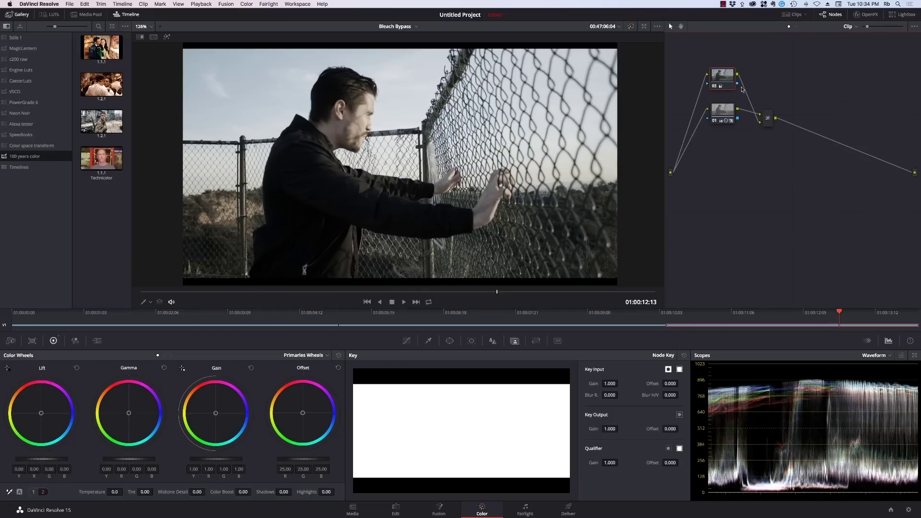
Step: Soften node 01's contrast to 1.400 while trying the other primary adjustments on the same node
{"action": "left_click", "coordinate": [722, 112]}
{"action": "left_click", "coordinate": [33, 492]}
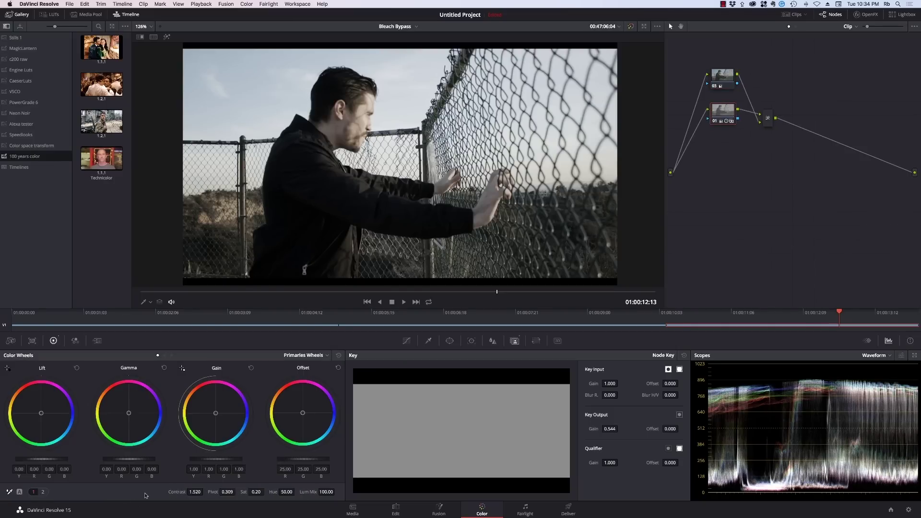
{"action": "left_click_drag", "start_coordinate": [205, 492], "coordinate": [184, 493]}
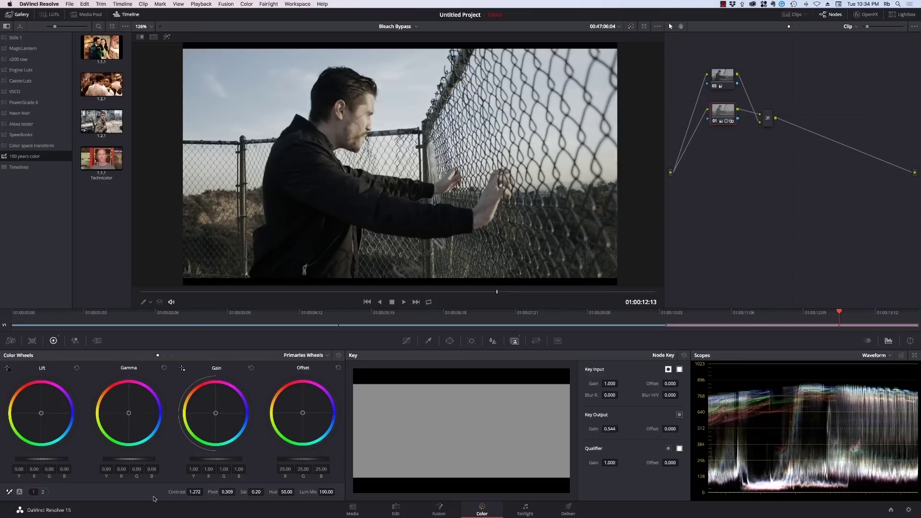
{"action": "left_click", "coordinate": [43, 491]}
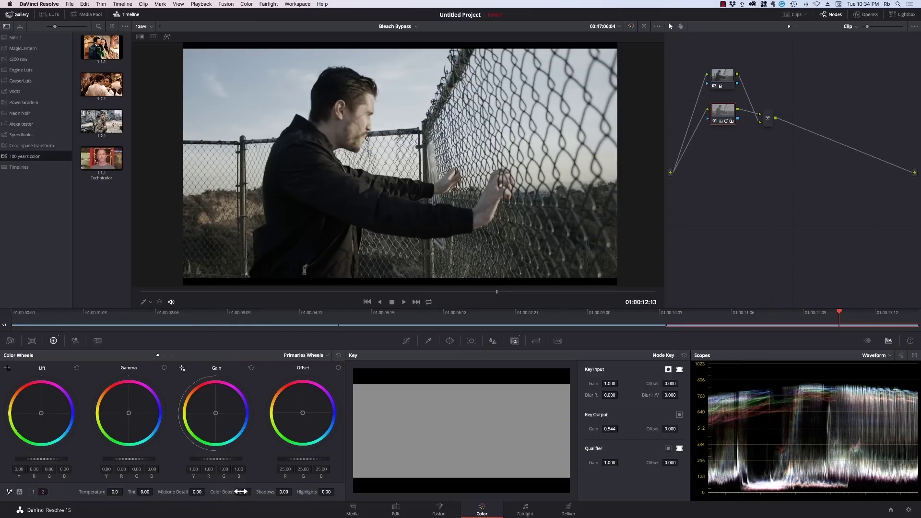
{"action": "left_click_drag", "start_coordinate": [205, 494], "coordinate": [210, 503]}
{"action": "left_click", "coordinate": [33, 491]}
Step: Compare the fence clip with the soldier reference still using an image wipe that reveals the man's face
{"action": "left_click", "coordinate": [90, 129]}
{"action": "left_click", "coordinate": [140, 37]}
{"action": "left_click_drag", "start_coordinate": [405, 155], "coordinate": [374, 160]}
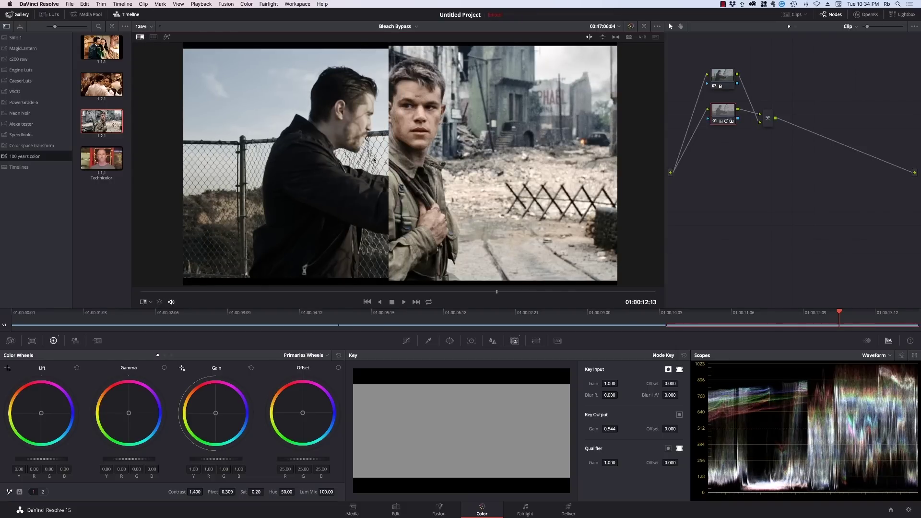
Step: Set node 03's color boost to 26 and temperature to -180, turn off the image wipe, and scrub the fence clip
{"action": "left_click", "coordinate": [731, 79]}
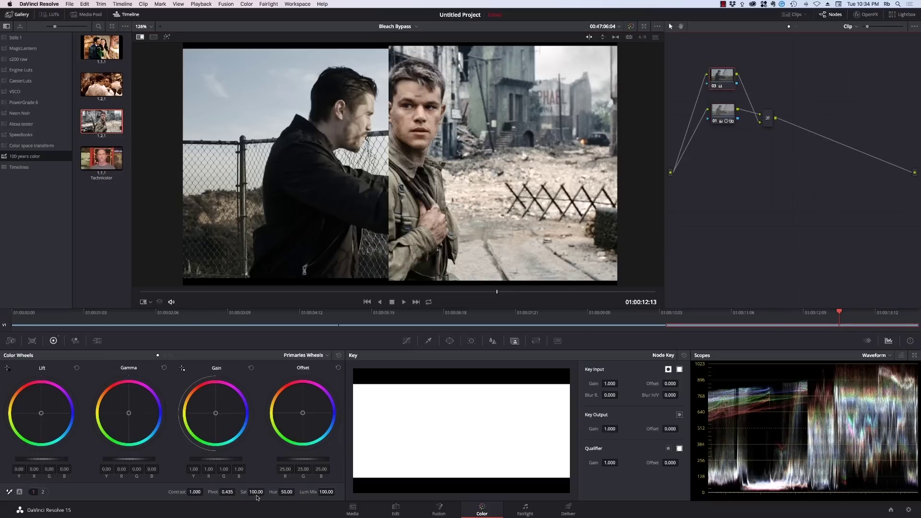
{"action": "left_click", "coordinate": [42, 492]}
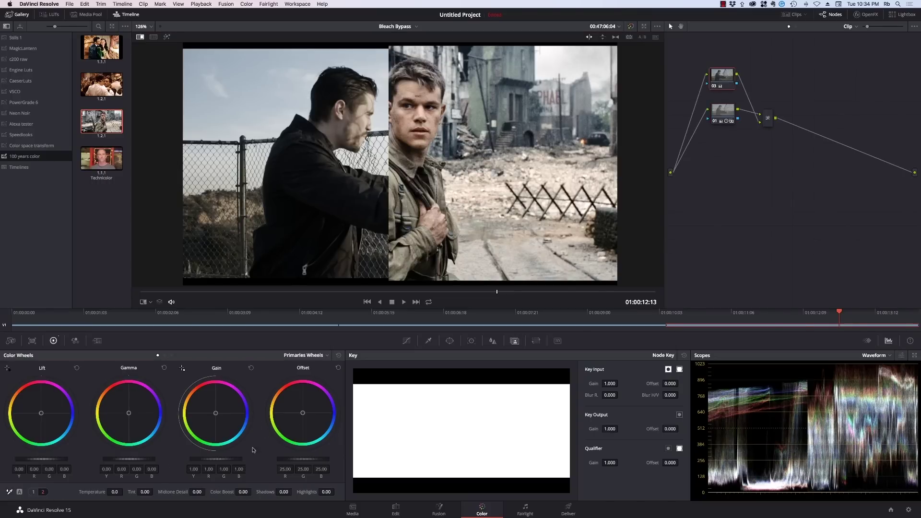
{"action": "double_click", "coordinate": [243, 492]}
{"action": "type", "text": "35"}
{"action": "key", "text": "Return"}
{"action": "left_click_drag", "start_coordinate": [243, 492], "coordinate": [236, 492]}
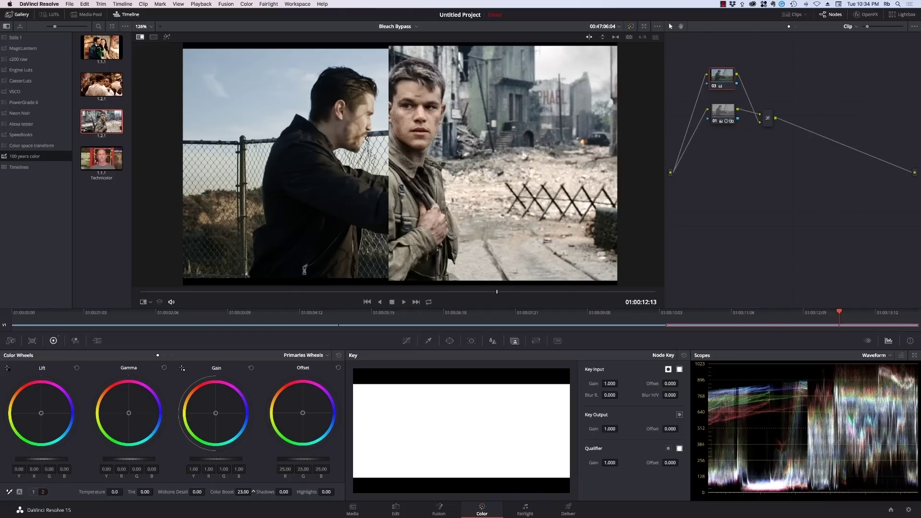
{"action": "left_click_drag", "start_coordinate": [254, 491], "coordinate": [256, 491]}
{"action": "left_click_drag", "start_coordinate": [115, 491], "coordinate": [94, 492]}
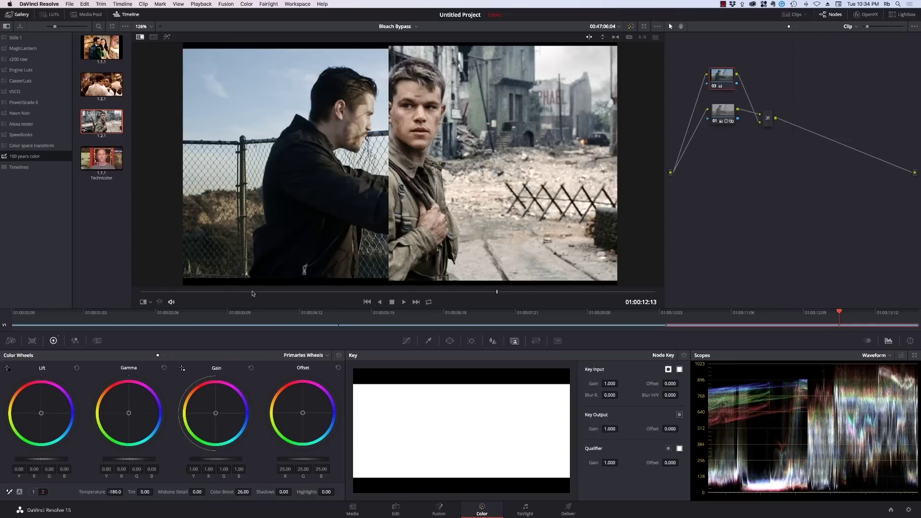
{"action": "key", "text": "ctrl+w"}
{"action": "left_click_drag", "start_coordinate": [496, 291], "coordinate": [526, 293]}
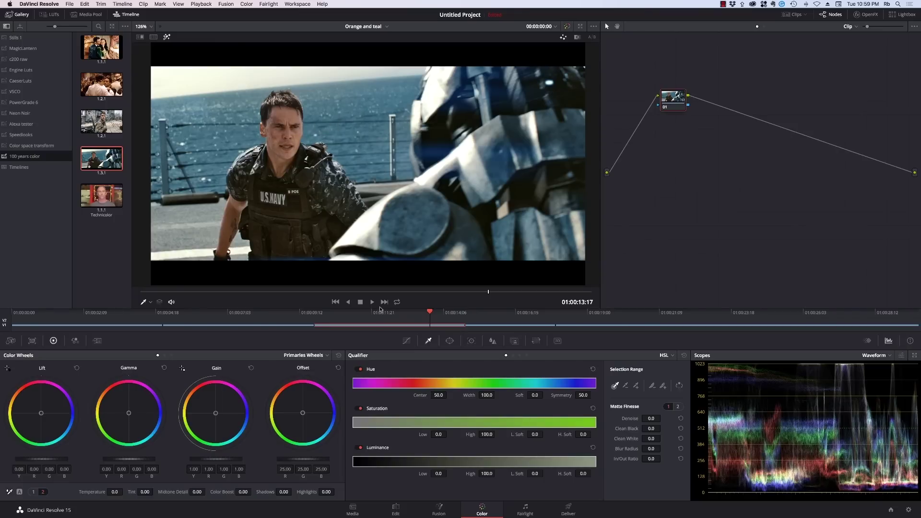
Step: Review the reference stills in the Orange and teal timeline, and move to 01:00:21:03 in the bar interview clip
{"action": "left_click", "coordinate": [380, 317]}
{"action": "left_click", "coordinate": [112, 319]}
{"action": "left_click_drag", "start_coordinate": [111, 319], "coordinate": [85, 322]}
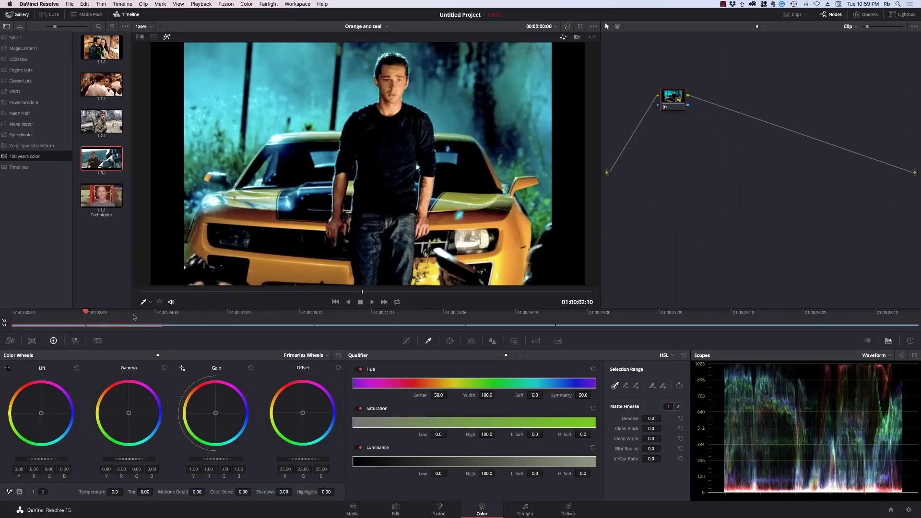
{"action": "left_click", "coordinate": [351, 314]}
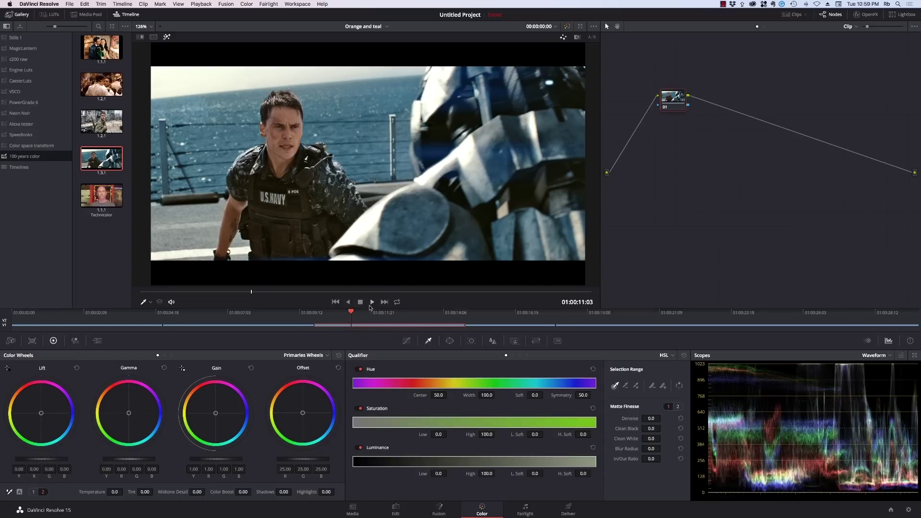
{"action": "left_click_drag", "start_coordinate": [363, 316], "coordinate": [367, 315]}
{"action": "left_click_drag", "start_coordinate": [588, 316], "coordinate": [653, 320]}
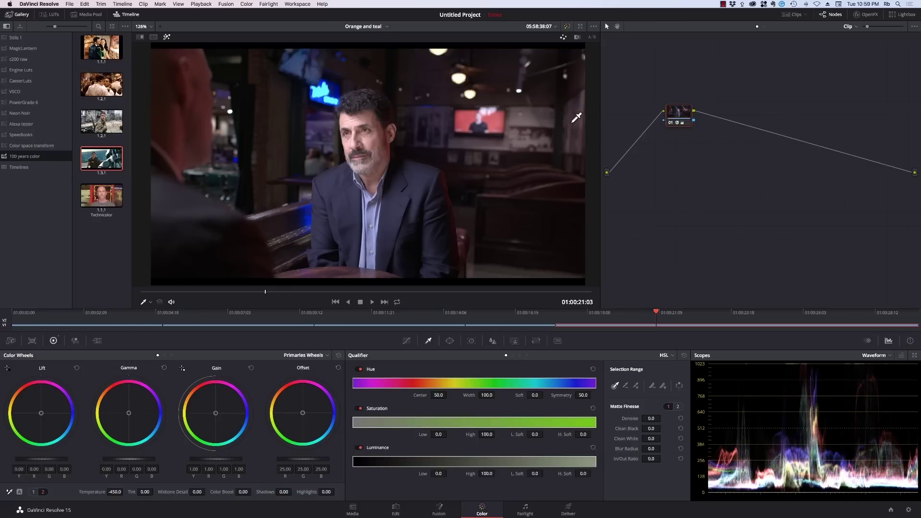
Step: Add a serial node 02 after node 01, and add a layer node 04 beneath it
{"action": "left_click_drag", "start_coordinate": [676, 114], "coordinate": [659, 128]}
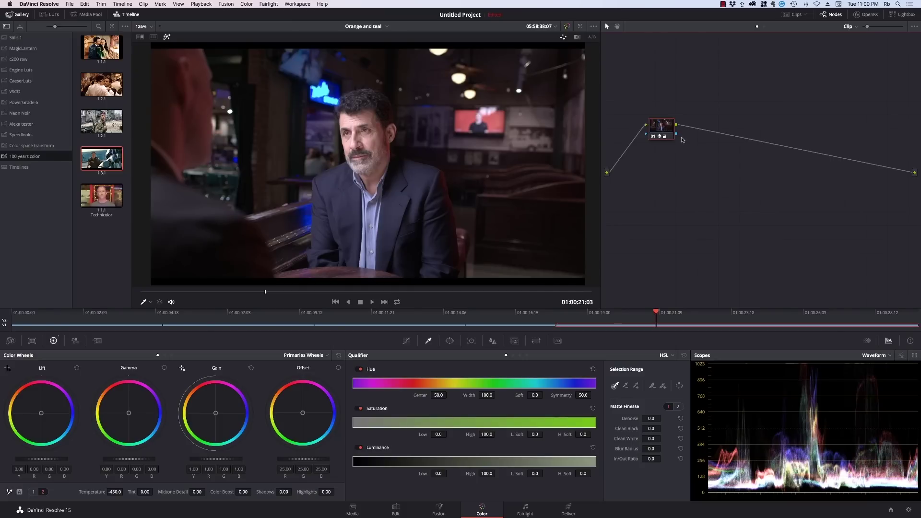
{"action": "key", "text": "alt+s"}
{"action": "right_click", "coordinate": [700, 130]}
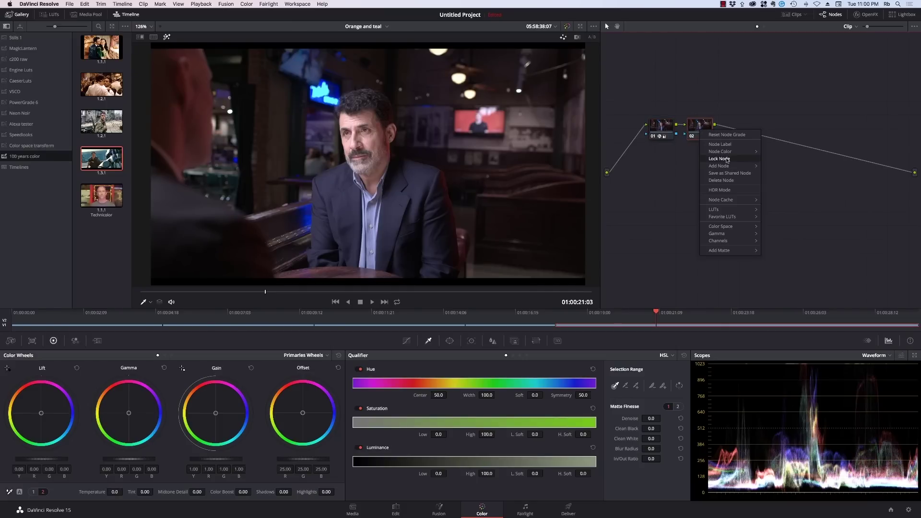
{"action": "mouse_move", "coordinate": [721, 168]}
{"action": "left_click", "coordinate": [777, 187]}
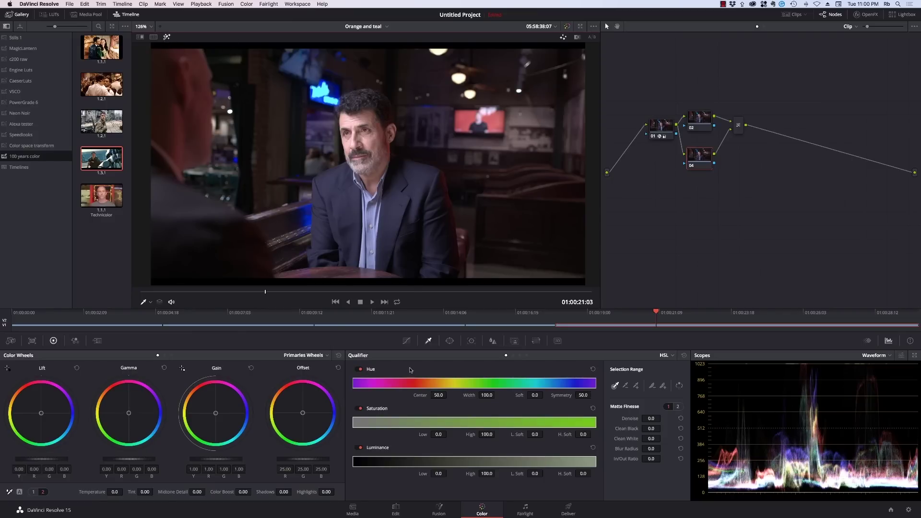
Step: Qualify the man's facial skin tones on node 04 and set the matte's blur radius to 26.5
{"action": "left_click", "coordinate": [407, 341]}
{"action": "left_click", "coordinate": [428, 341]}
{"action": "left_click", "coordinate": [365, 141]}
{"action": "left_click_drag", "start_coordinate": [365, 140], "coordinate": [378, 136]}
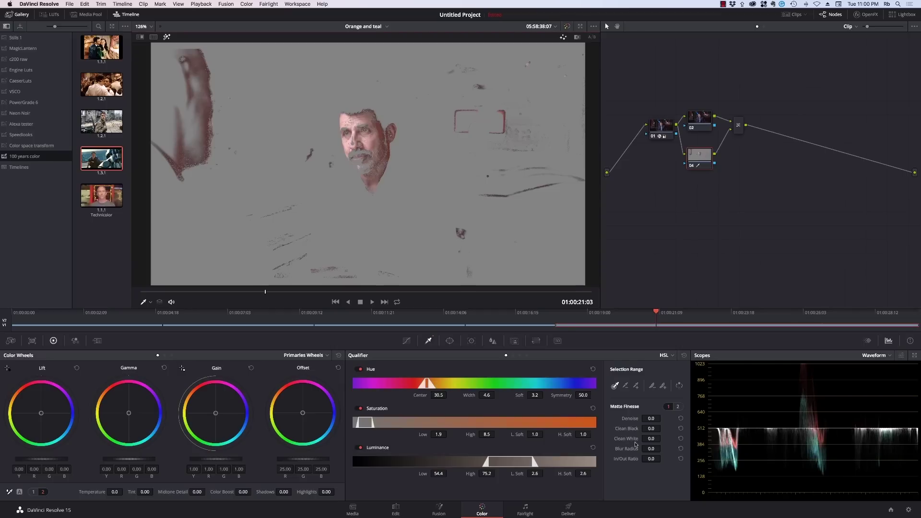
{"action": "left_click_drag", "start_coordinate": [651, 449], "coordinate": [664, 449]}
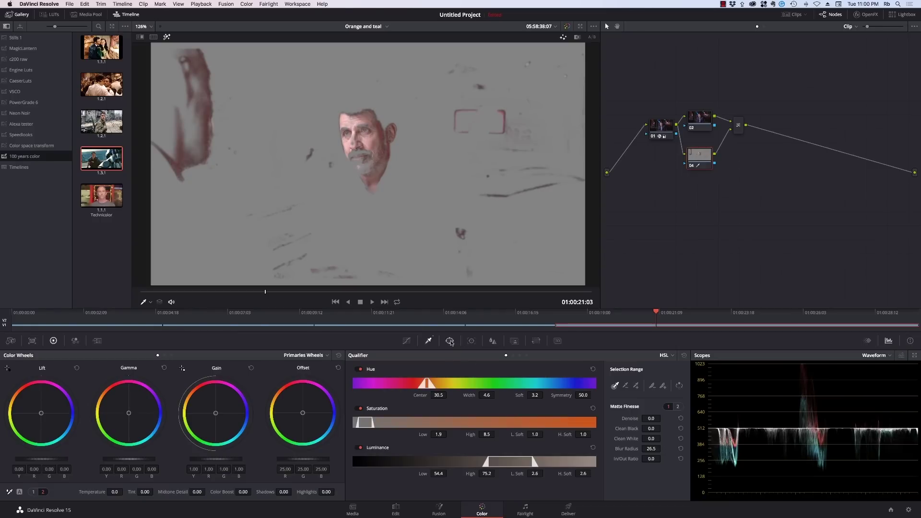
Step: Add a circle window on node 04 and fit it around the man's face to limit the skin key
{"action": "left_click", "coordinate": [449, 342]}
{"action": "left_click", "coordinate": [361, 409]}
{"action": "left_click_drag", "start_coordinate": [369, 156], "coordinate": [364, 147]}
{"action": "left_click_drag", "start_coordinate": [430, 213], "coordinate": [434, 217]}
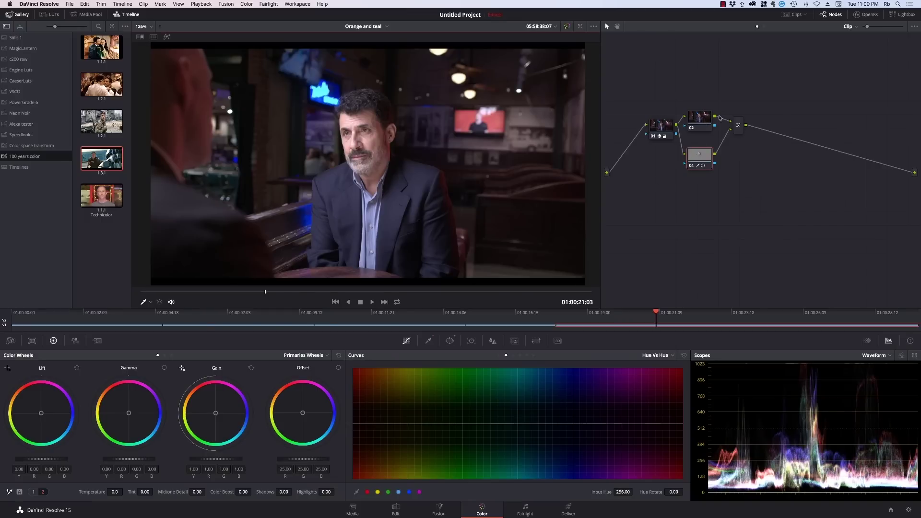
Step: Cool node 02 to a temperature of -2330 and reduce its saturation to 35.80
{"action": "left_click", "coordinate": [703, 120]}
{"action": "left_click_drag", "start_coordinate": [694, 115], "coordinate": [706, 115]}
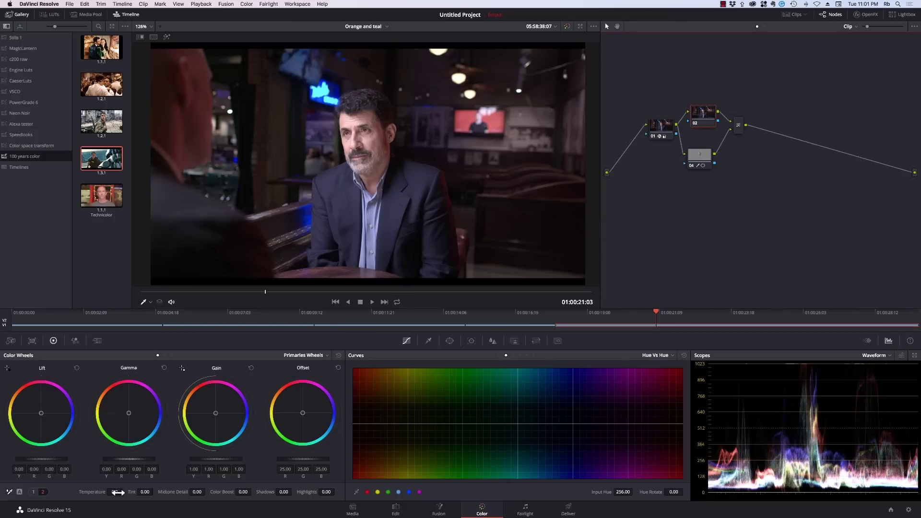
{"action": "left_click_drag", "start_coordinate": [115, 492], "coordinate": [77, 491]}
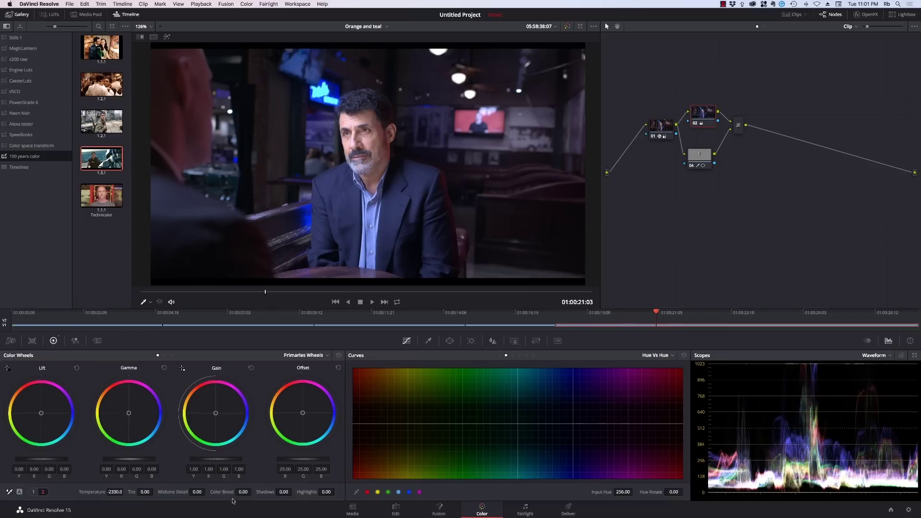
{"action": "left_click", "coordinate": [33, 492]}
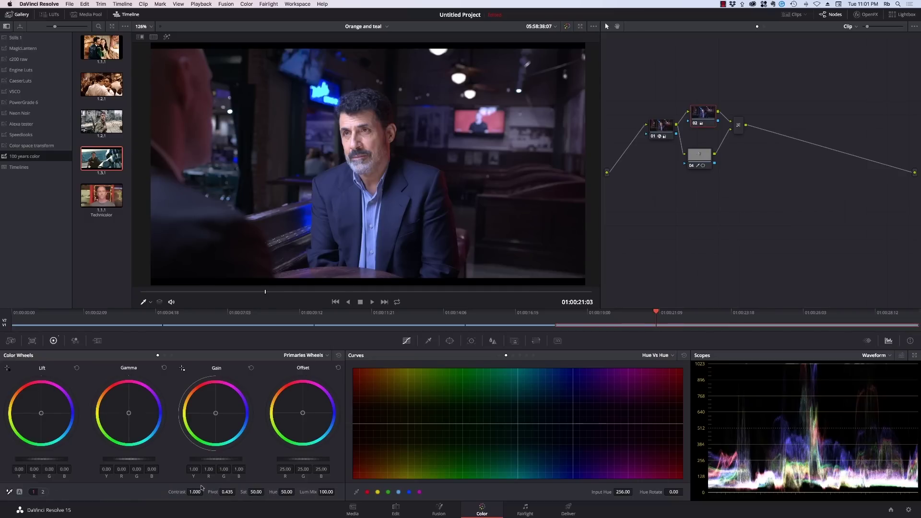
{"action": "left_click_drag", "start_coordinate": [254, 492], "coordinate": [237, 489]}
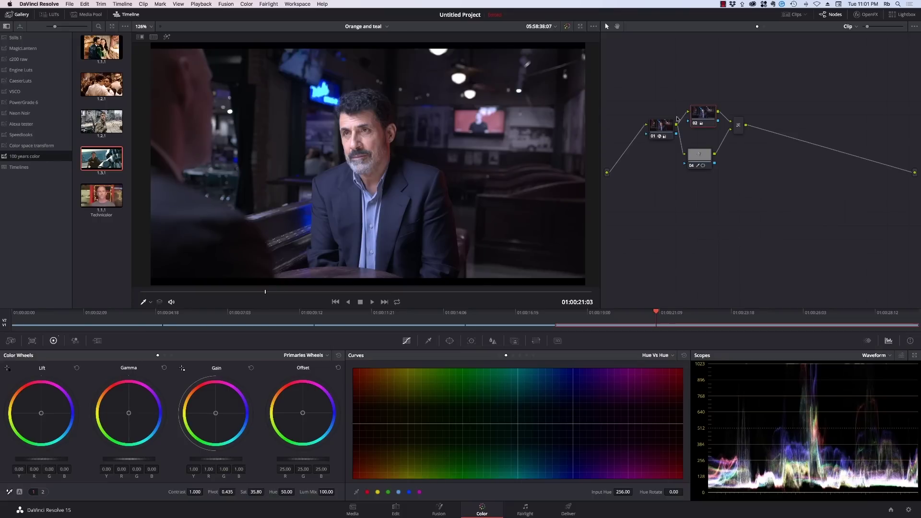
Step: Space nodes 02 and 04 farther apart and align them vertically, with node 04 selected
{"action": "left_click_drag", "start_coordinate": [706, 109], "coordinate": [705, 105]}
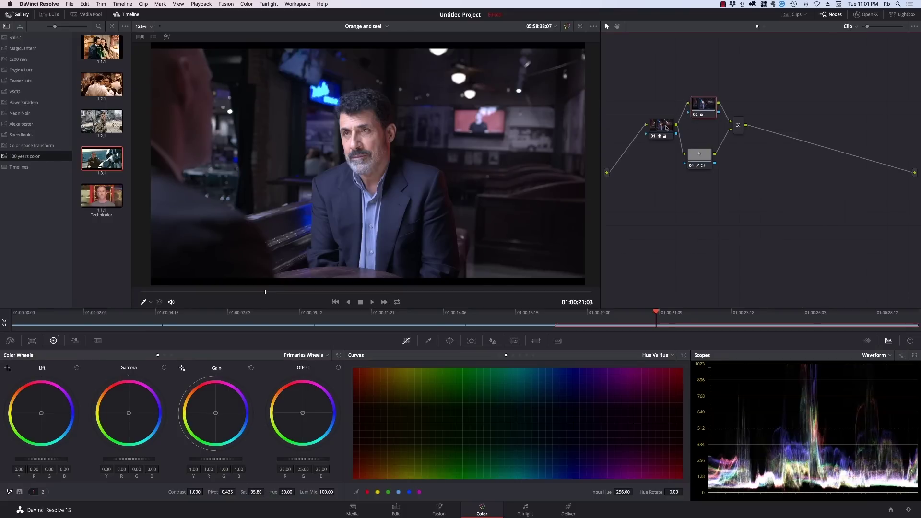
{"action": "left_click", "coordinate": [705, 159]}
{"action": "left_click_drag", "start_coordinate": [694, 153], "coordinate": [699, 159]}
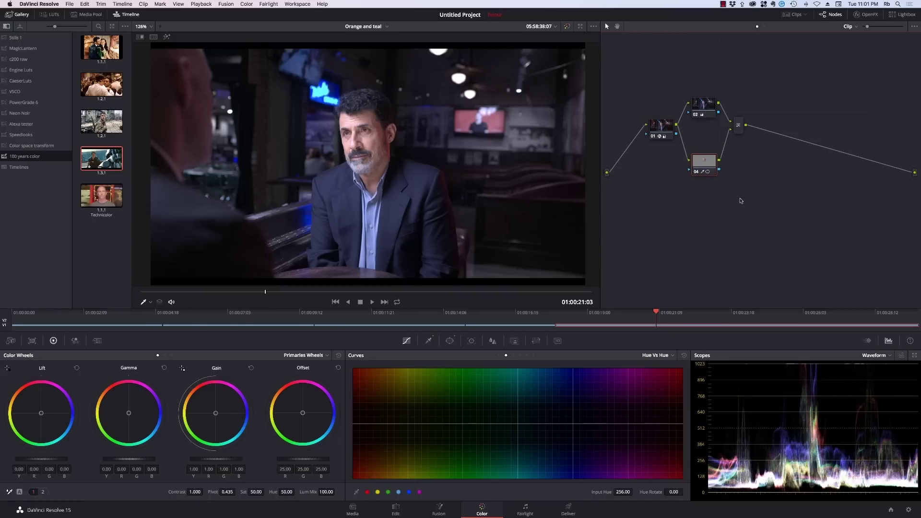
Step: Push node 02's log shadows toward teal, to red -0.14, green 0.01 and blue 0.26, using the highlight view for checking
{"action": "left_click", "coordinate": [710, 114]}
{"action": "left_click", "coordinate": [167, 38]}
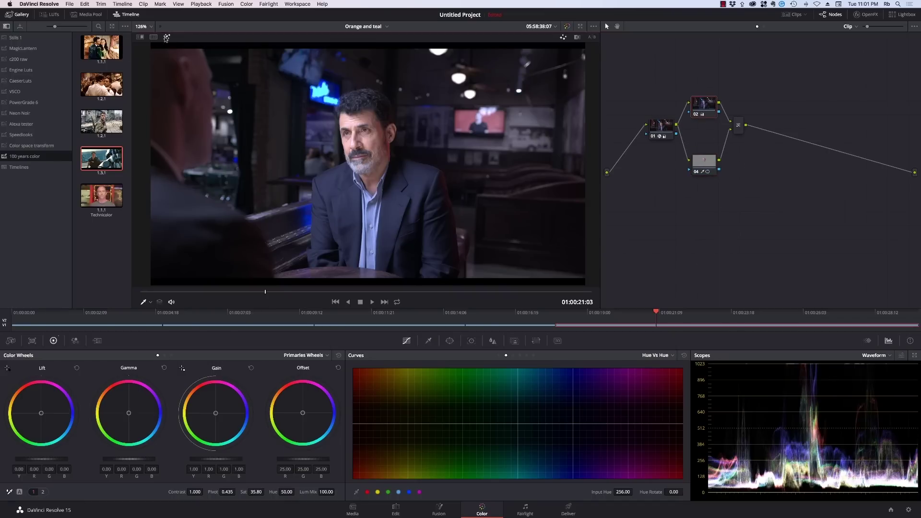
{"action": "left_click_drag", "start_coordinate": [709, 106], "coordinate": [714, 111]}
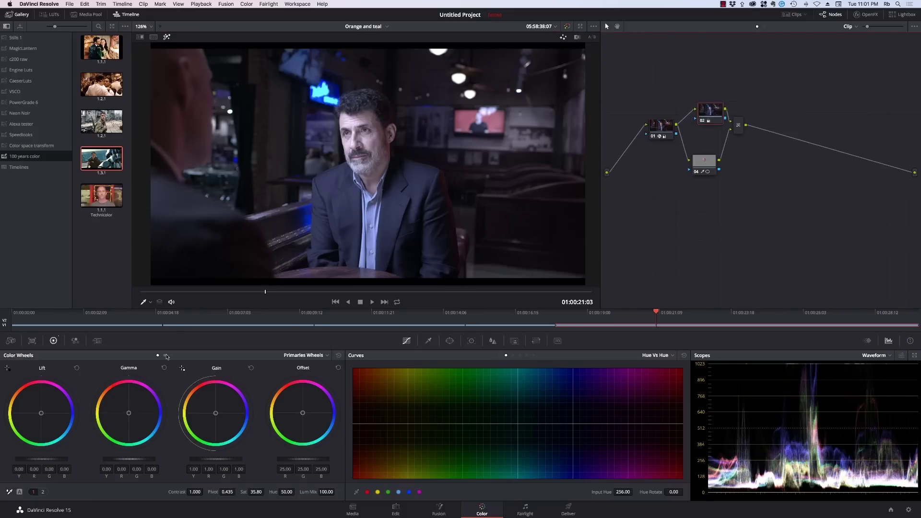
{"action": "left_click", "coordinate": [173, 355]}
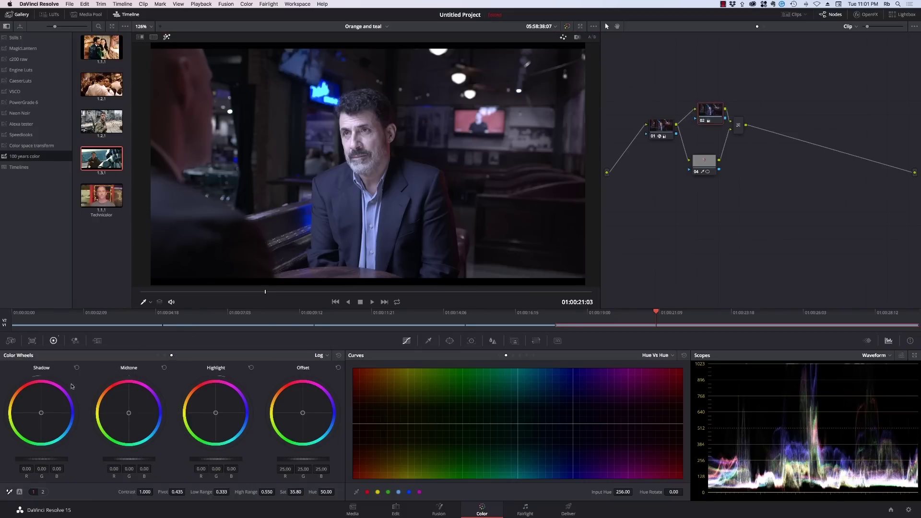
{"action": "left_click_drag", "start_coordinate": [43, 414], "coordinate": [46, 416]}
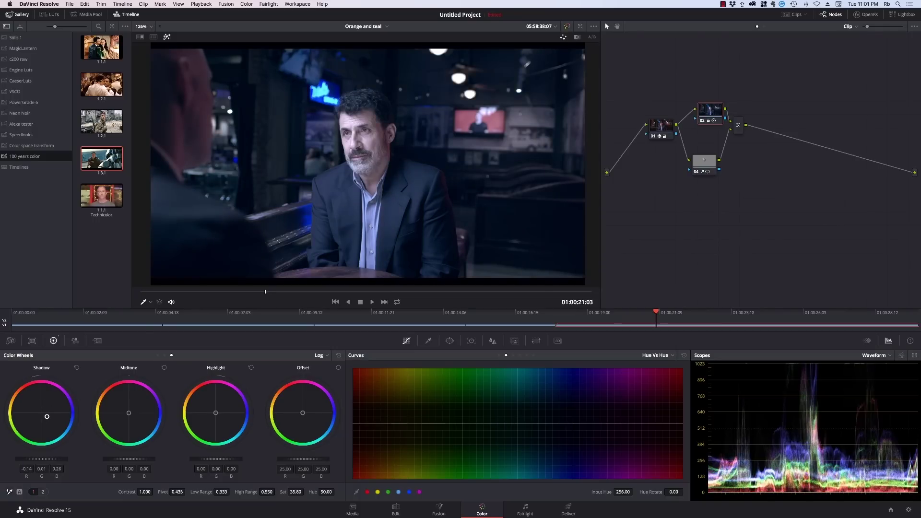
{"action": "left_click", "coordinate": [166, 38]}
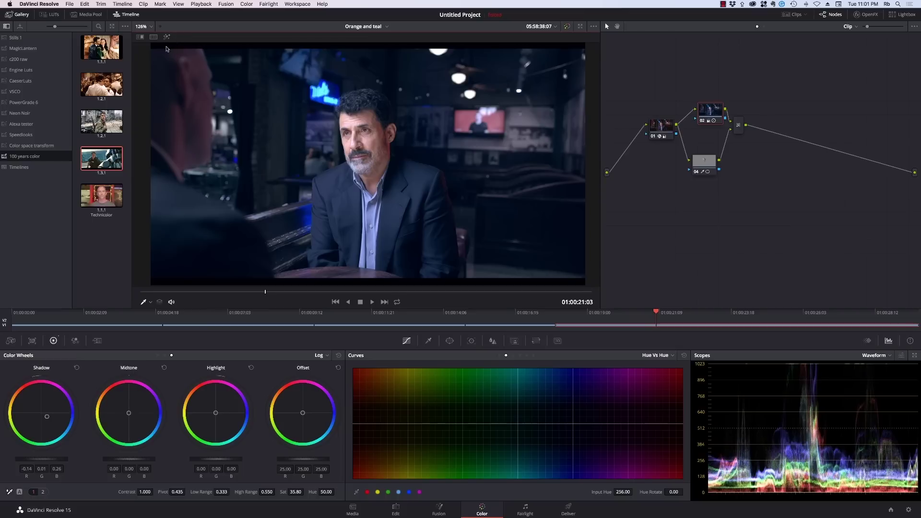
Step: Reduce the saturation of node 04's skin key to 39.80 and compare the image with the node disabled
{"action": "left_click", "coordinate": [709, 165]}
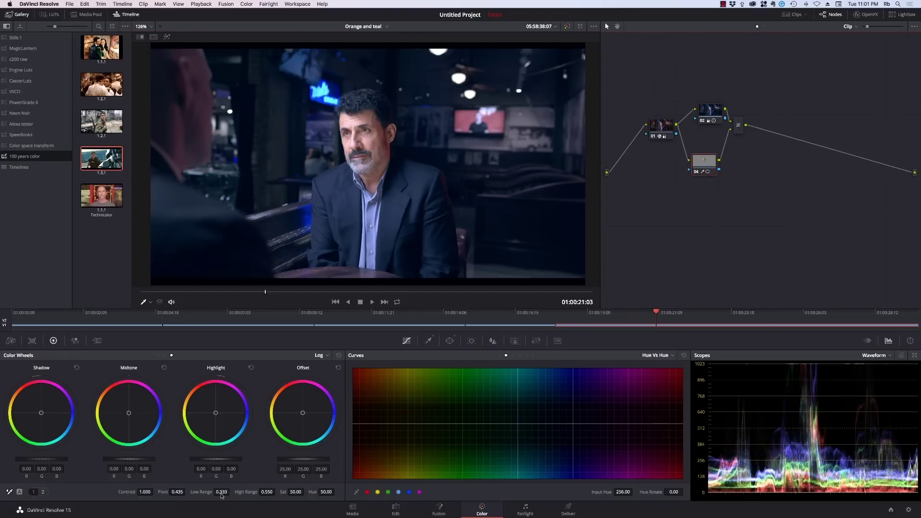
{"action": "left_click", "coordinate": [42, 492]}
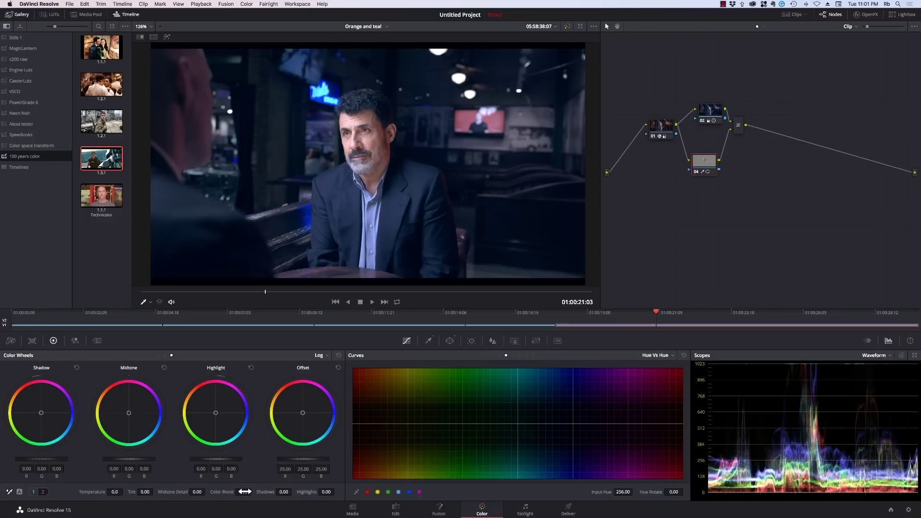
{"action": "left_click", "coordinate": [34, 492]}
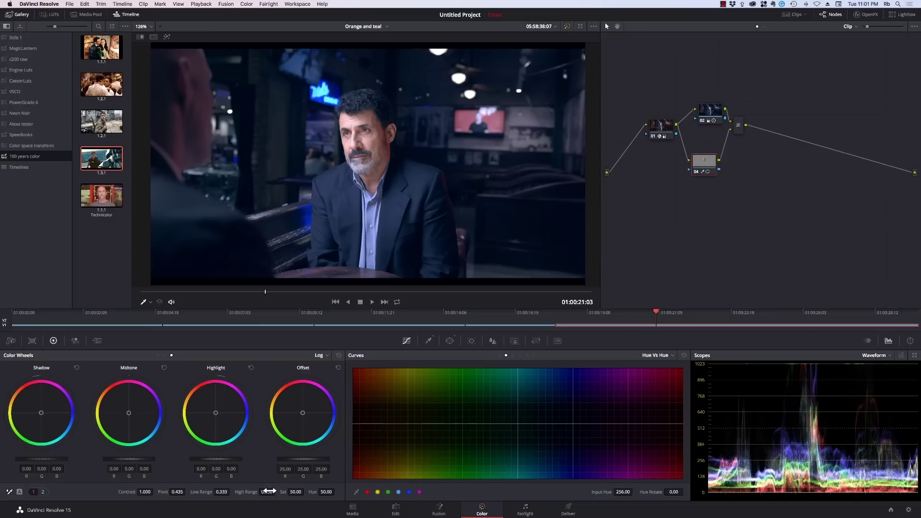
{"action": "left_click_drag", "start_coordinate": [298, 492], "coordinate": [289, 491]}
{"action": "left_click_drag", "start_coordinate": [710, 111], "coordinate": [701, 107]}
{"action": "left_click", "coordinate": [705, 164]}
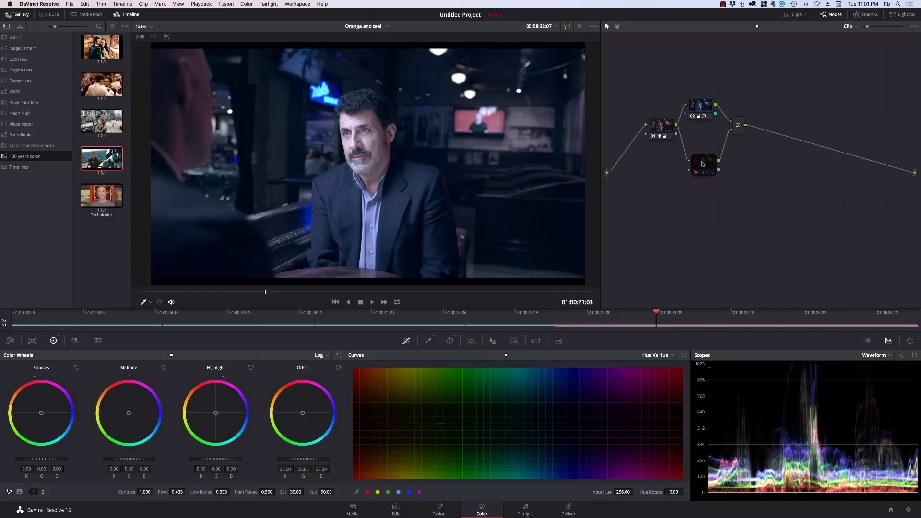
Step: Darken node 02's log shadows to -0.17, -0.01 and 0.23, and set its contrast to 1.010
{"action": "left_click_drag", "start_coordinate": [704, 108], "coordinate": [701, 107]}
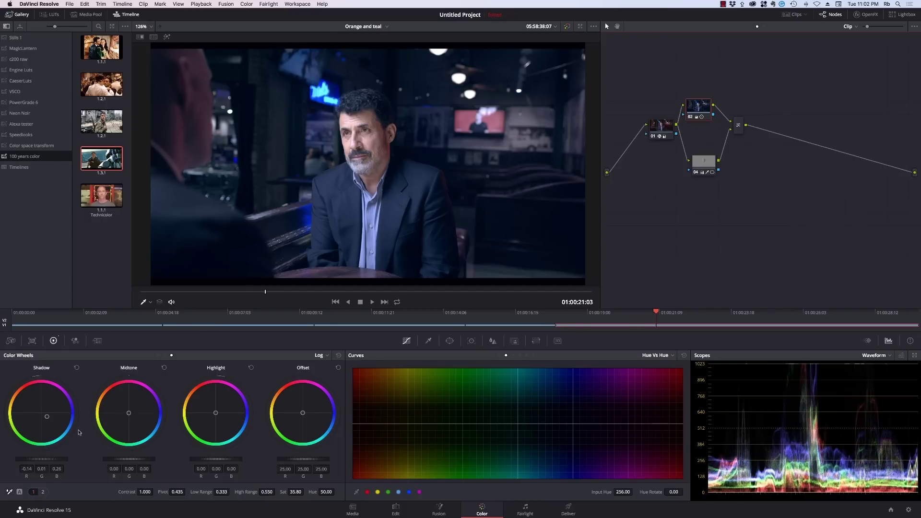
{"action": "left_click_drag", "start_coordinate": [43, 459], "coordinate": [35, 459]}
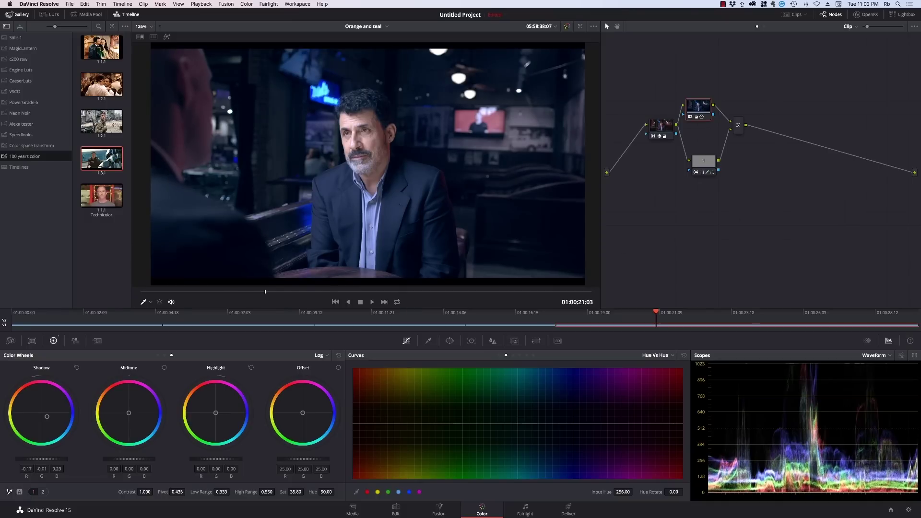
{"action": "left_click_drag", "start_coordinate": [145, 492], "coordinate": [165, 491]}
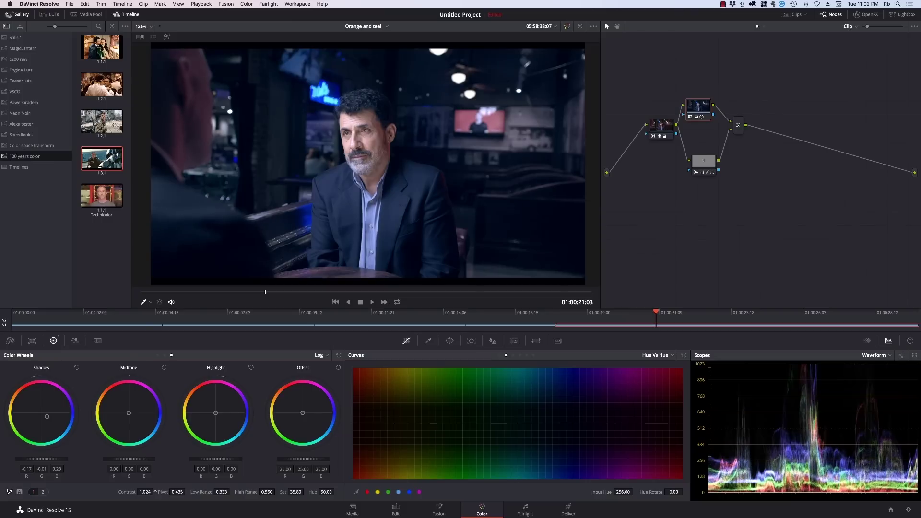
{"action": "left_click_drag", "start_coordinate": [293, 491], "coordinate": [291, 497]}
Step: Space out the mixer and node 02, and set node 04's midtone detail to 67.00 and shadows to 12.00
{"action": "left_click_drag", "start_coordinate": [738, 125], "coordinate": [760, 127]}
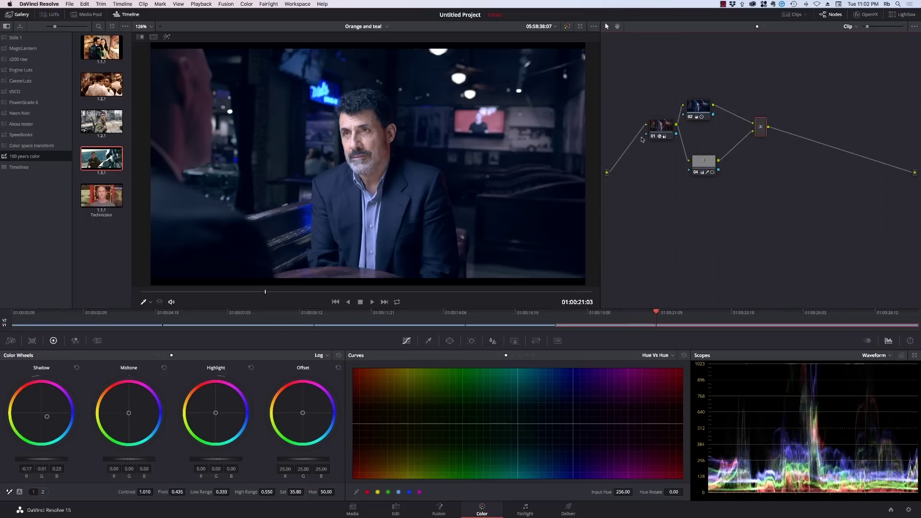
{"action": "left_click_drag", "start_coordinate": [705, 108], "coordinate": [720, 99]}
{"action": "left_click", "coordinate": [705, 163]}
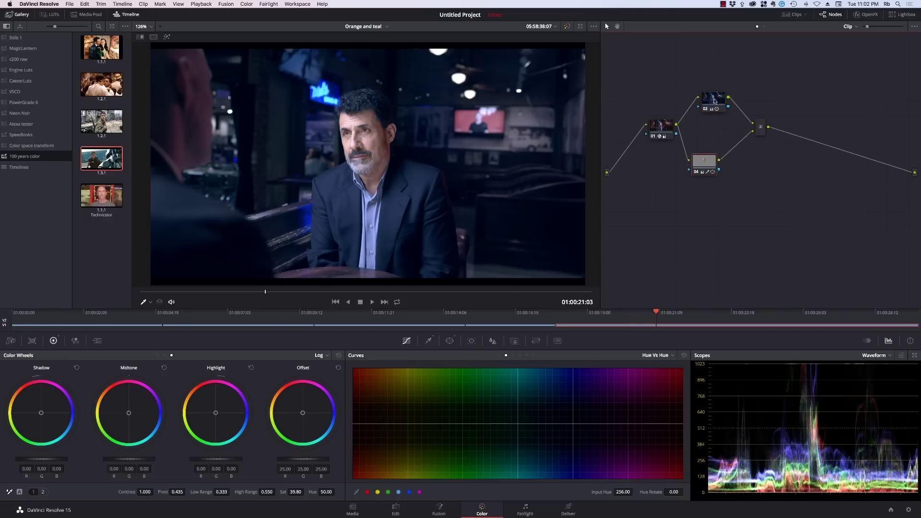
{"action": "left_click", "coordinate": [44, 492]}
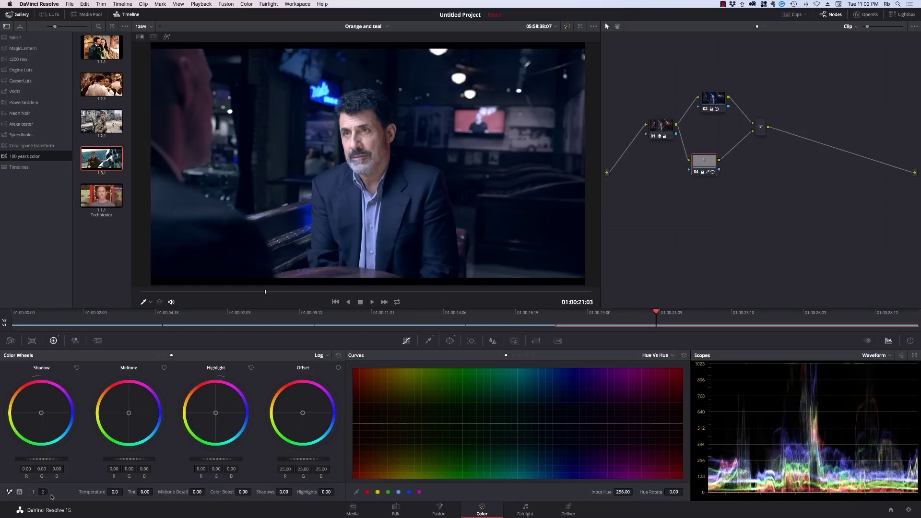
{"action": "left_click_drag", "start_coordinate": [211, 492], "coordinate": [207, 492]}
{"action": "left_click_drag", "start_coordinate": [285, 492], "coordinate": [294, 492]}
Step: Check node 04's face window at 01:00:25:04 by switching the circle off and on and toggling the highlight view
{"action": "left_click_drag", "start_coordinate": [657, 318], "coordinate": [779, 319]}
{"action": "left_click", "coordinate": [450, 341]}
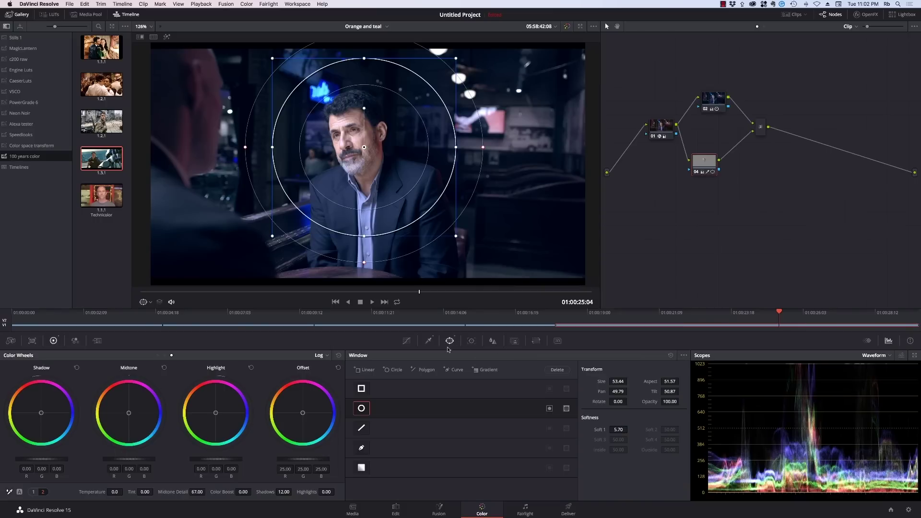
{"action": "left_click", "coordinate": [361, 409]}
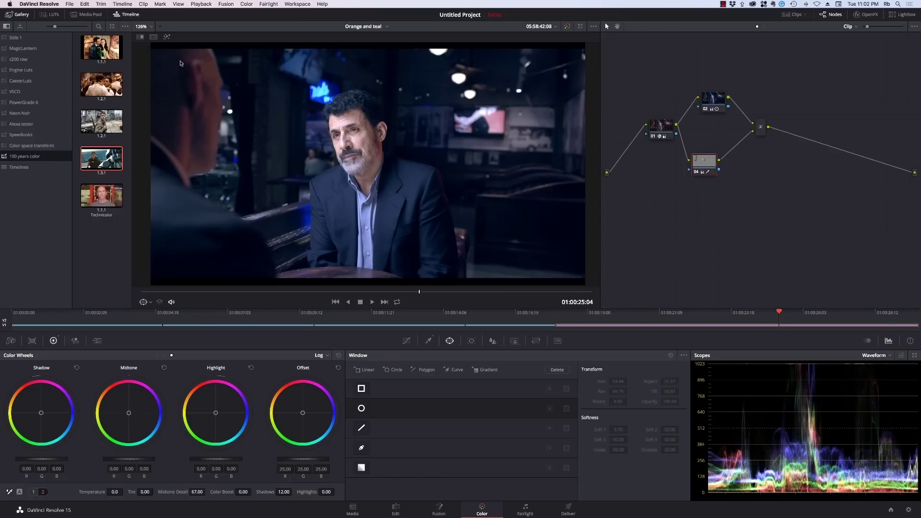
{"action": "left_click", "coordinate": [359, 412]}
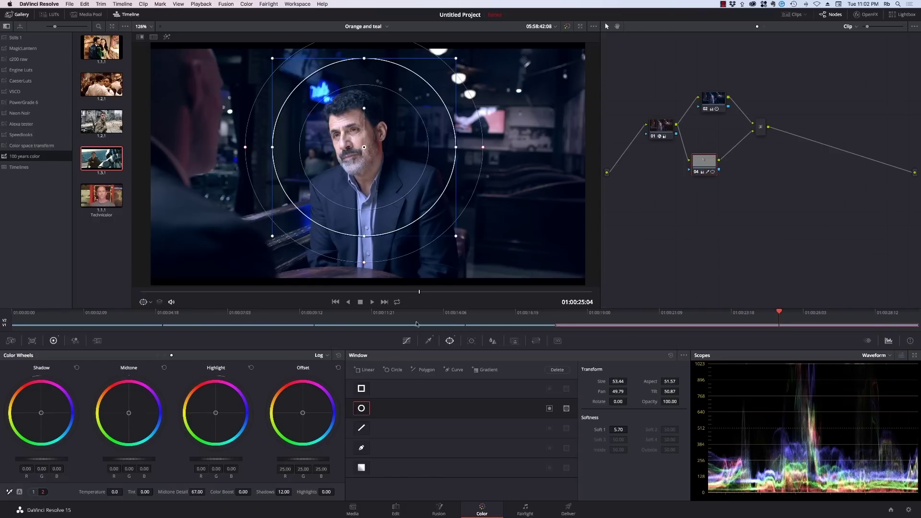
{"action": "left_click", "coordinate": [406, 341]}
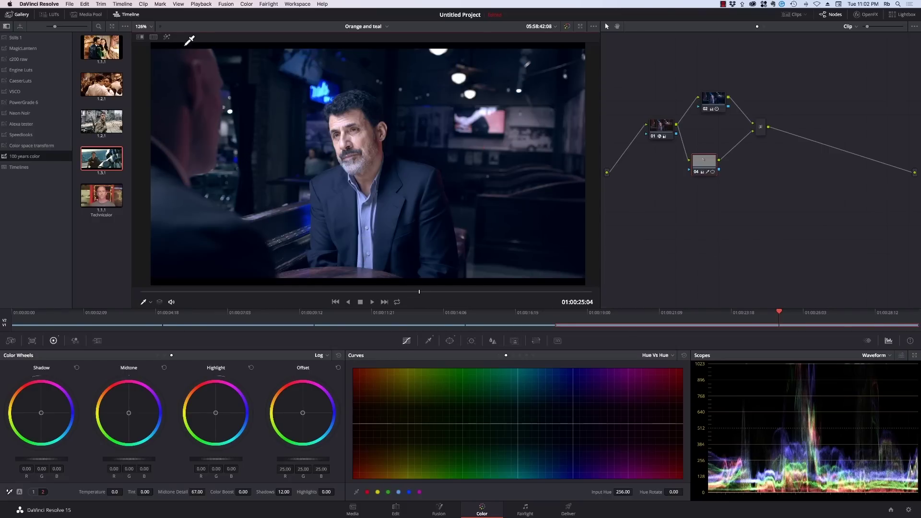
{"action": "left_click", "coordinate": [166, 38]}
{"action": "left_click", "coordinate": [167, 37]}
Step: Nudge nodes 02 and 04 into line and lower node 02's overall gamma to -0.01 in the primaries wheels
{"action": "left_click_drag", "start_coordinate": [714, 108], "coordinate": [708, 107]}
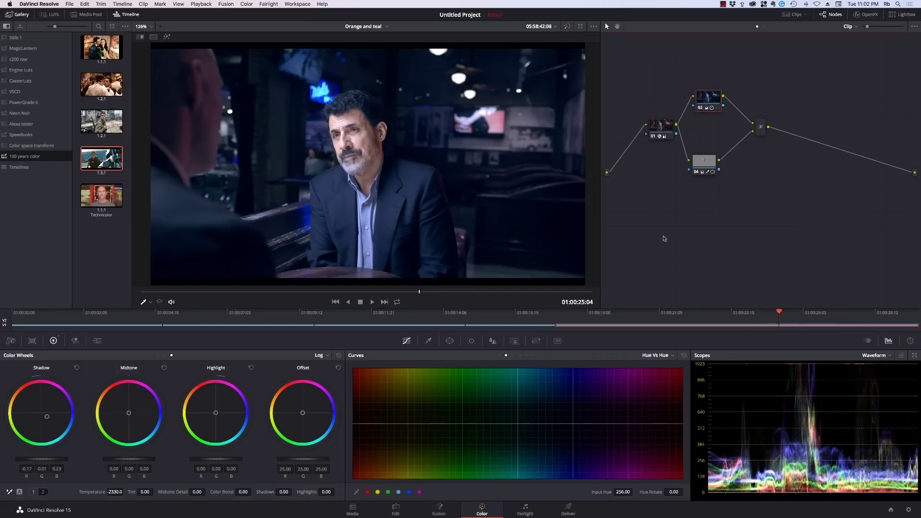
{"action": "left_click_drag", "start_coordinate": [704, 161], "coordinate": [702, 161]}
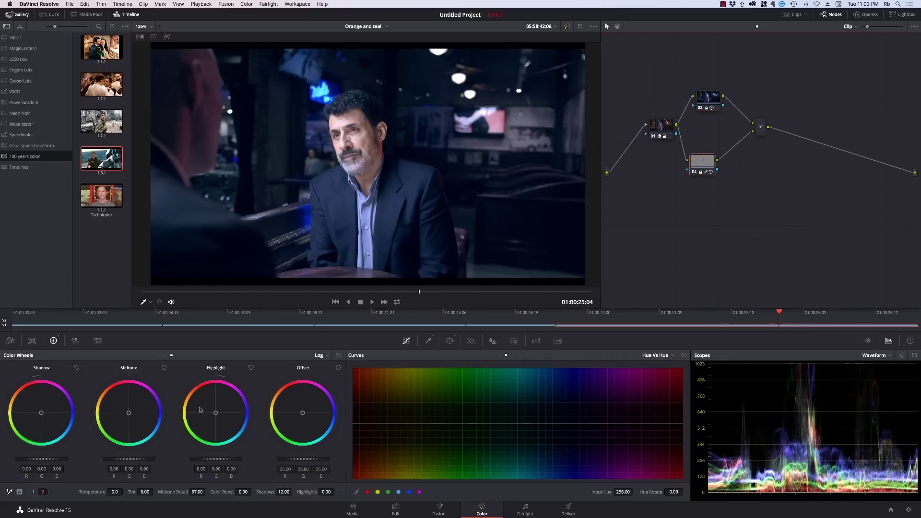
{"action": "left_click", "coordinate": [712, 103]}
{"action": "left_click_drag", "start_coordinate": [129, 459], "coordinate": [125, 459]}
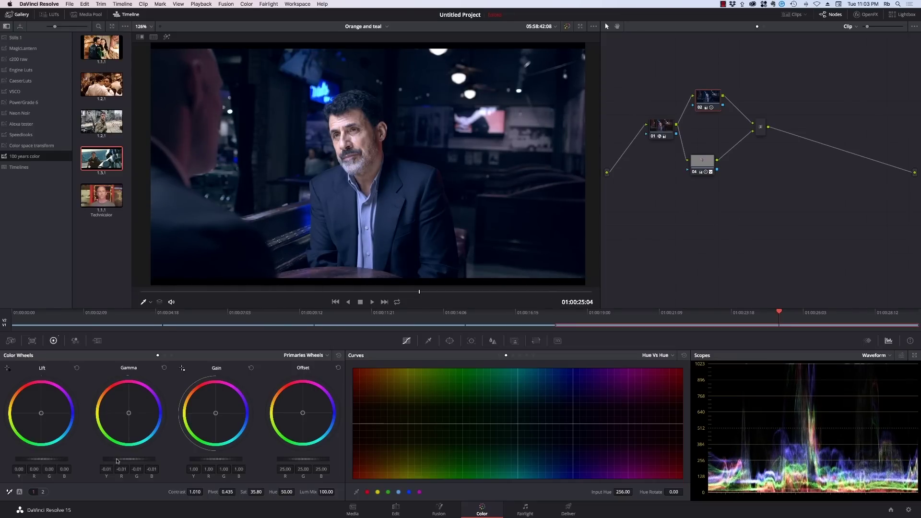